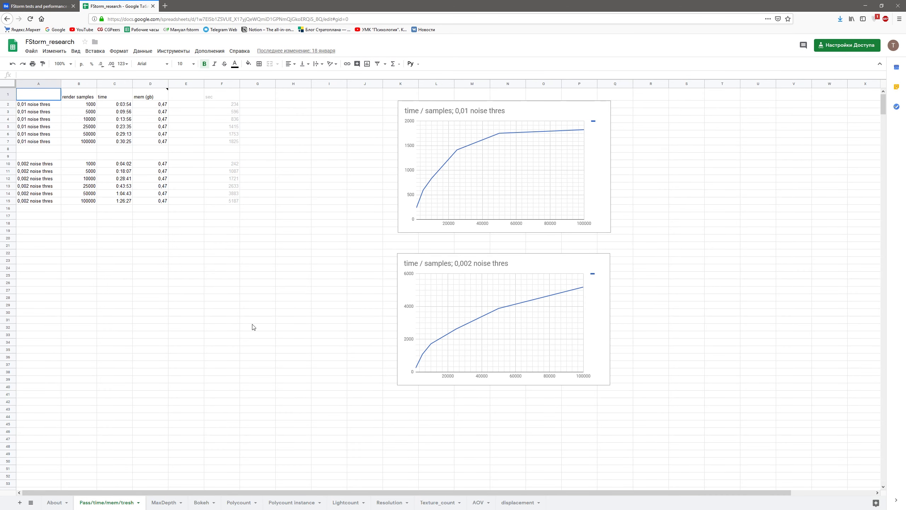
Step: Open the Behance FStorm tests and performance research project and scroll past its result graphs
{"action": "left_click", "coordinate": [38, 9]}
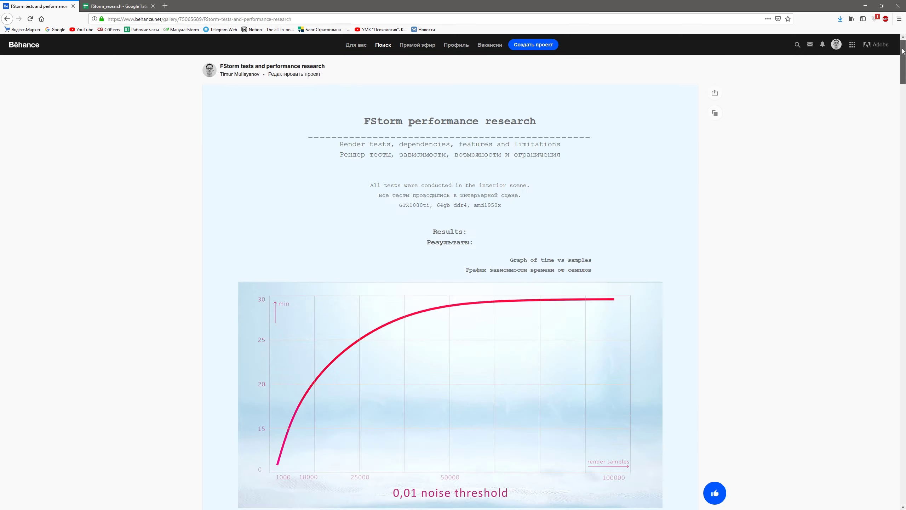
{"action": "mouse_move", "coordinate": [903, 72]}
{"action": "left_mouse_down"}
{"action": "mouse_move", "coordinate": [900, 400]}
{"action": "mouse_move", "coordinate": [900, 46]}
{"action": "left_mouse_up"}
{"action": "scroll", "coordinate": [753, 254], "scroll_direction": "down", "scroll_amount": 5}
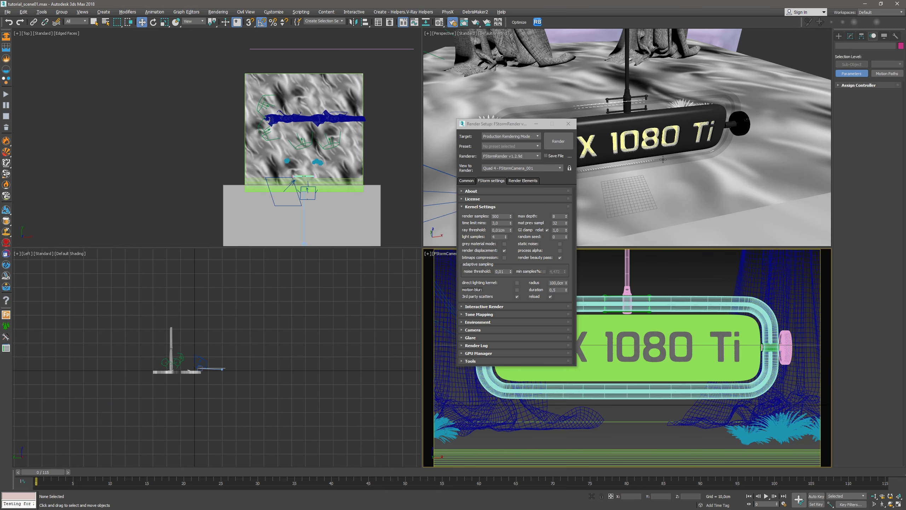
Step: Zoom and pan the Perspective view over the selected GTX 1080 Ti sign group, then show FStorm settings
{"action": "middle_click_drag", "start_coordinate": [670, 166], "coordinate": [686, 162]}
{"action": "scroll", "coordinate": [669, 163], "scroll_direction": "down", "scroll_amount": 5}
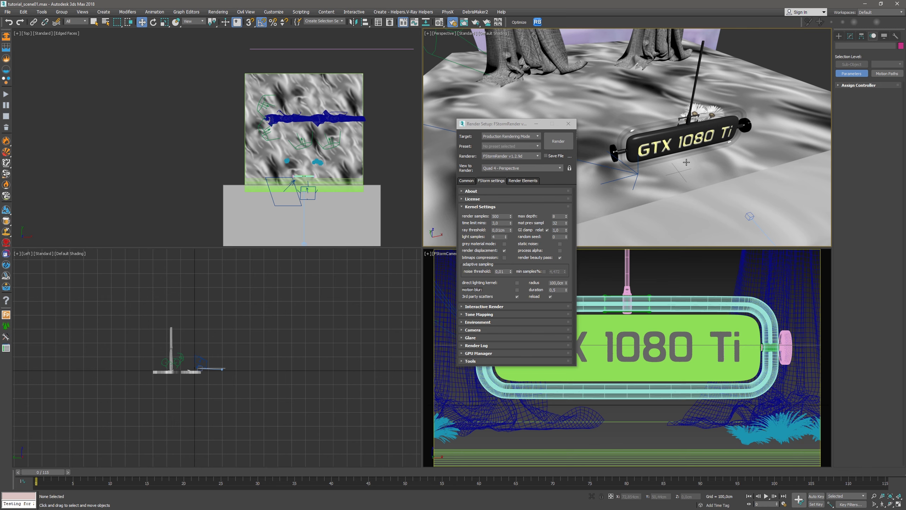
{"action": "left_click", "coordinate": [674, 134]}
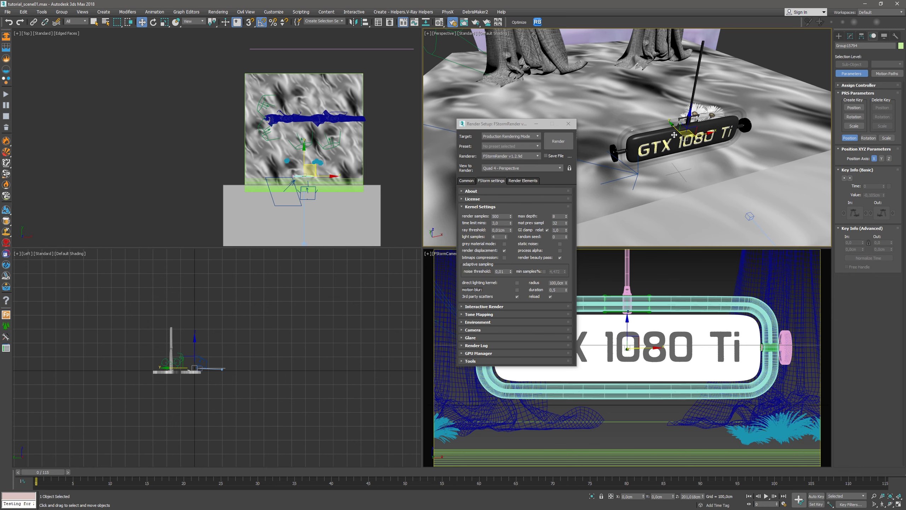
{"action": "key", "text": "ctrl+d"}
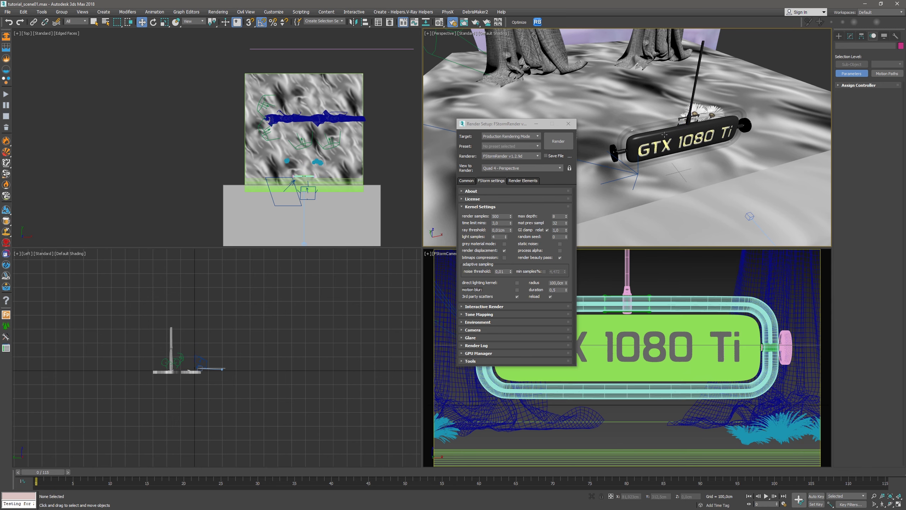
{"action": "left_click", "coordinate": [664, 134]}
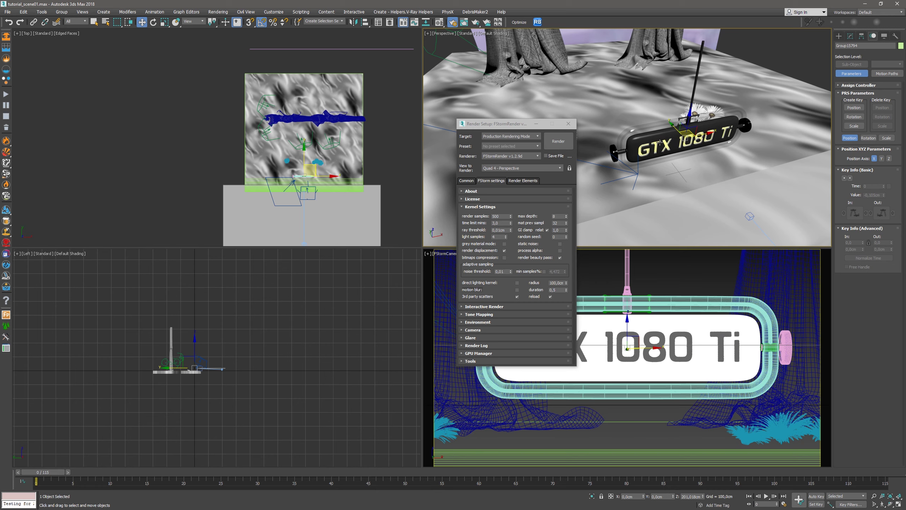
{"action": "scroll", "coordinate": [665, 135], "scroll_direction": "up", "scroll_amount": 5}
{"action": "middle_click_drag", "start_coordinate": [648, 123], "coordinate": [684, 156]}
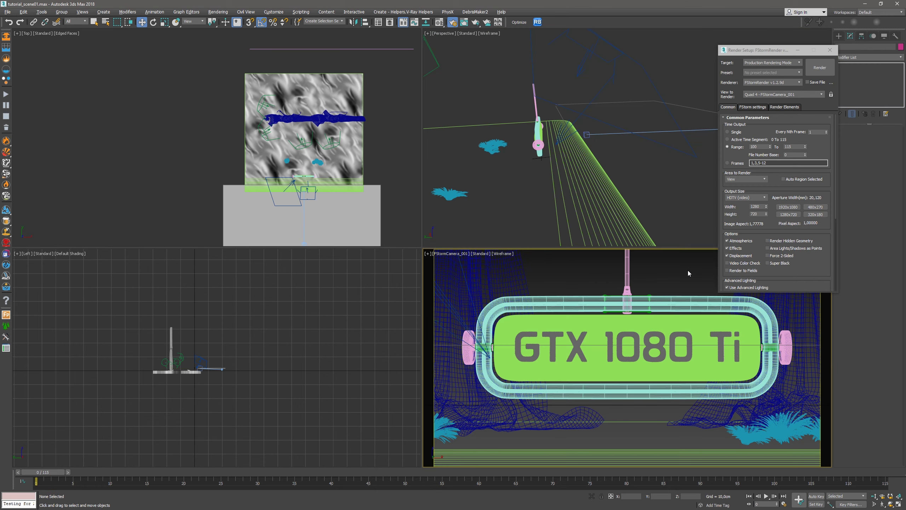
{"action": "left_click", "coordinate": [751, 107]}
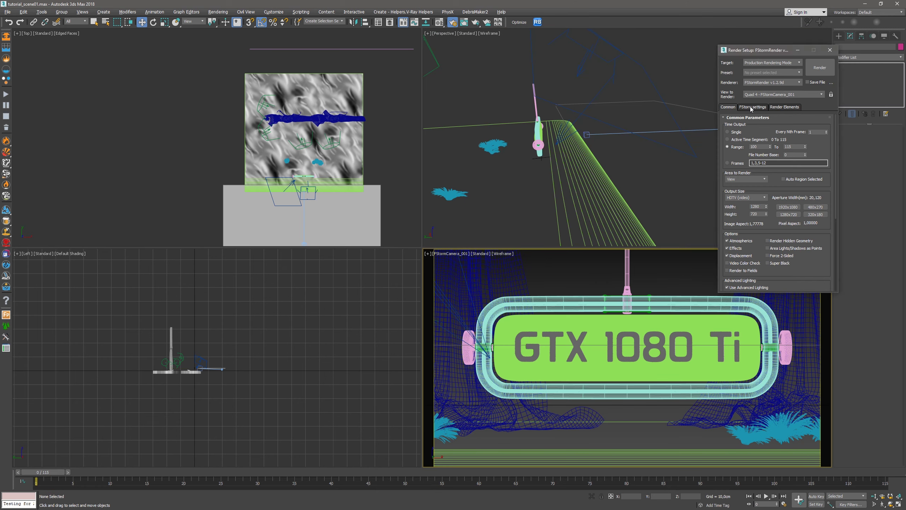
Step: Start the 500-sample FStorm RT render and display its Noise Level map
{"action": "left_click", "coordinate": [740, 245]}
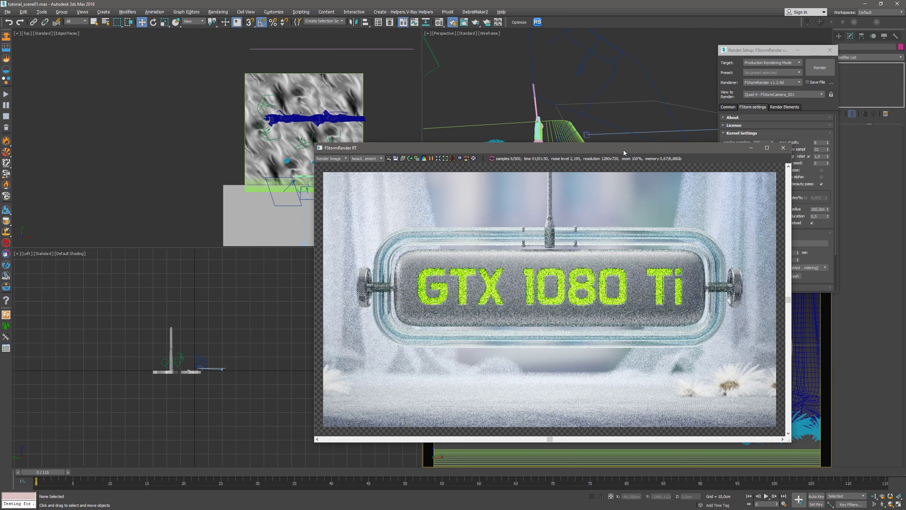
{"action": "left_click_drag", "start_coordinate": [623, 150], "coordinate": [499, 100]}
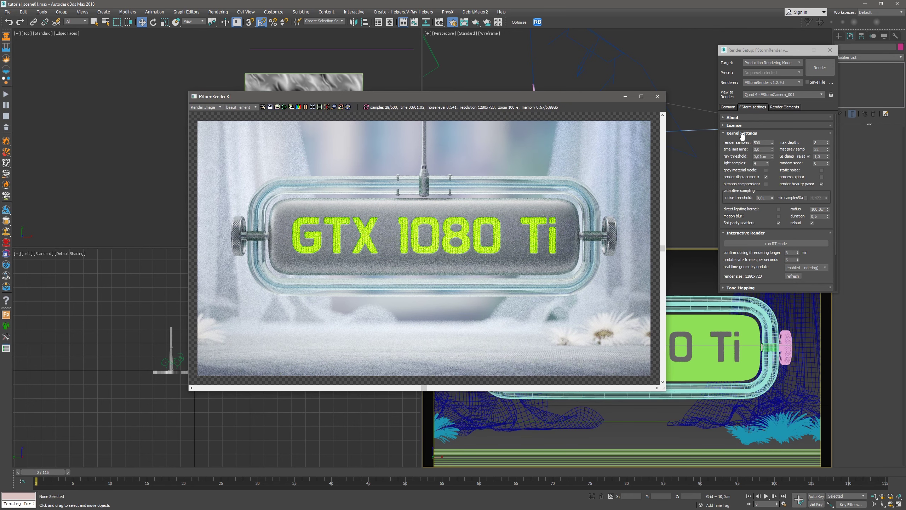
{"action": "double_click", "coordinate": [765, 142]}
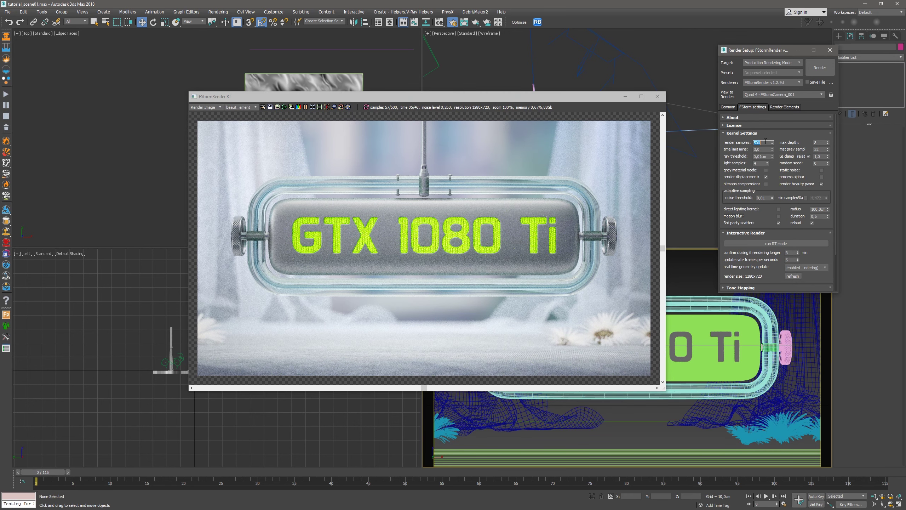
{"action": "left_click_drag", "start_coordinate": [215, 96], "coordinate": [232, 90]}
{"action": "left_click", "coordinate": [224, 102]}
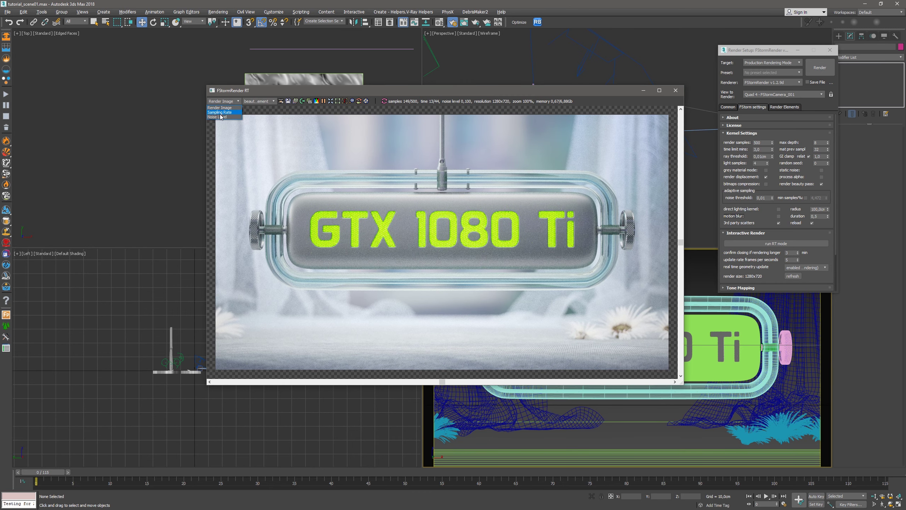
{"action": "left_click", "coordinate": [225, 117]}
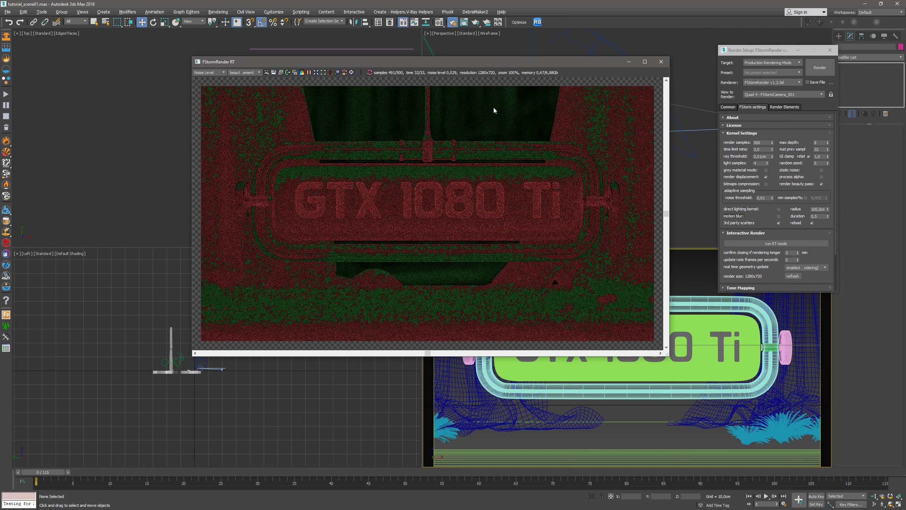
Step: Inspect the noise threshold value while the render preview refines
{"action": "double_click", "coordinate": [769, 198]}
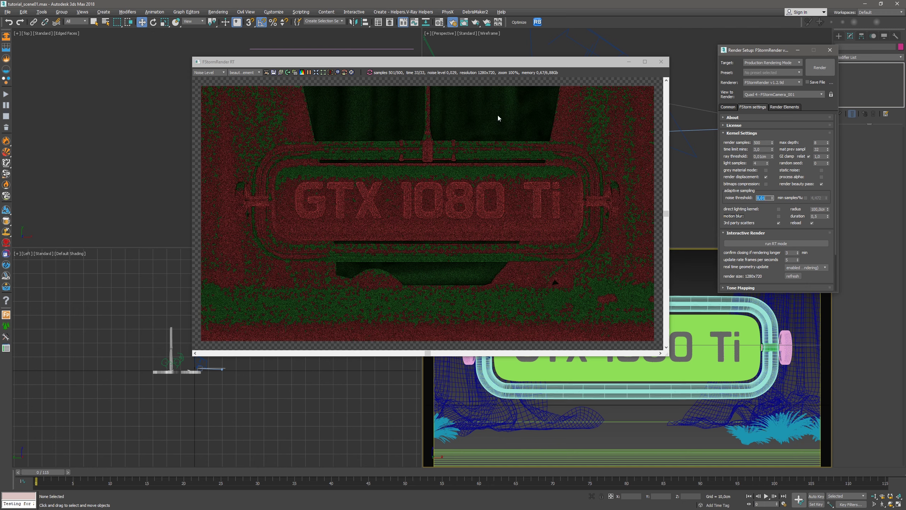
{"action": "left_click", "coordinate": [517, 213]}
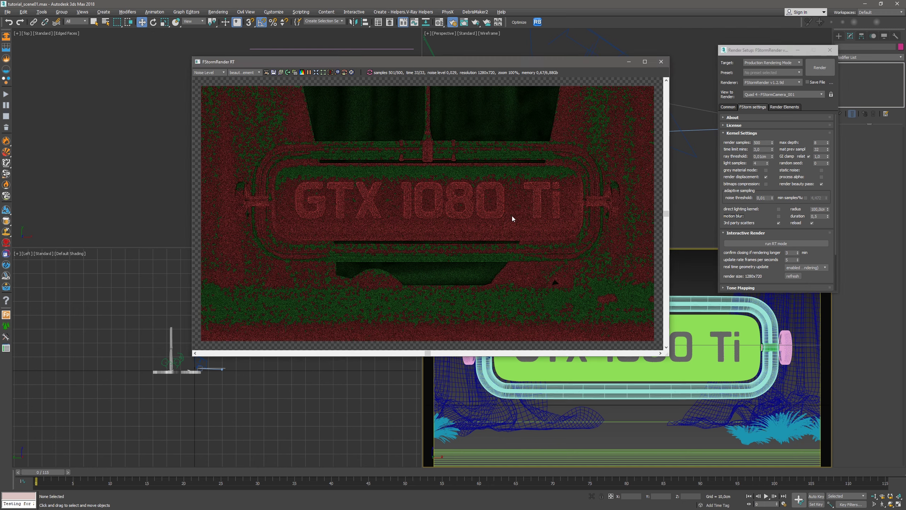
{"action": "left_click", "coordinate": [767, 199]}
{"action": "double_click", "coordinate": [767, 199]}
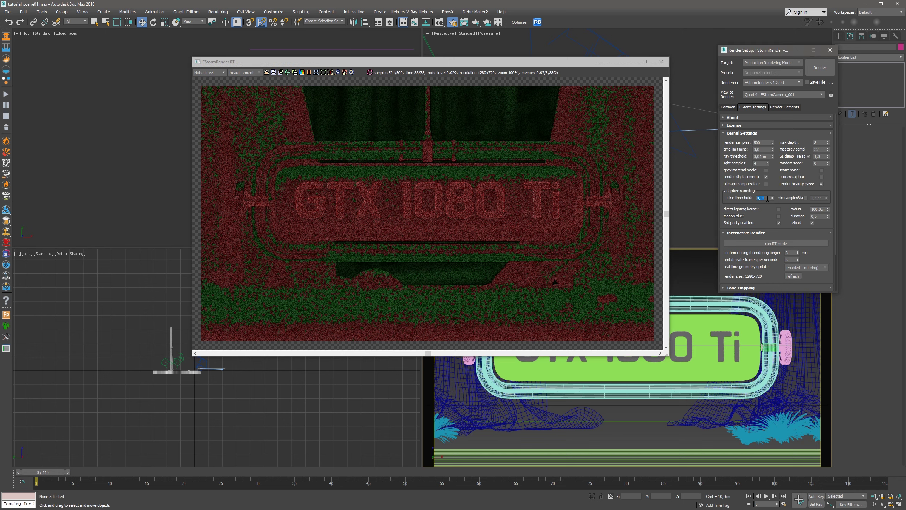
{"action": "left_click", "coordinate": [514, 207]}
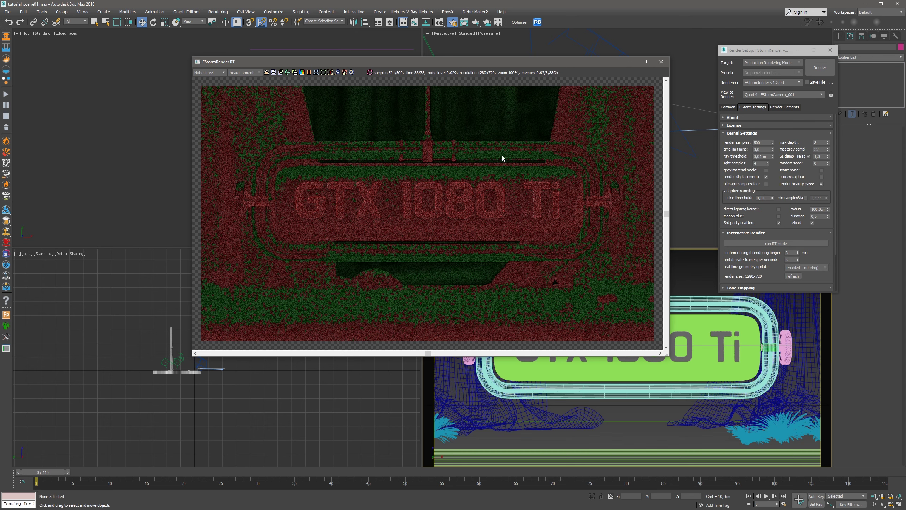
{"action": "left_click", "coordinate": [768, 199]}
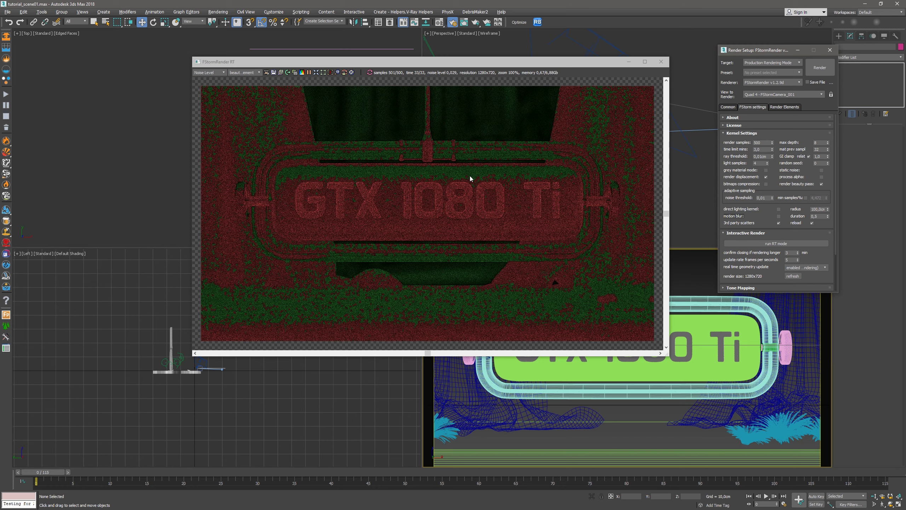
Step: Switch the preview back to the rendered image and zoom around it
{"action": "left_click", "coordinate": [209, 73]}
{"action": "scroll", "coordinate": [555, 232], "scroll_direction": "up", "scroll_amount": 2}
{"action": "scroll", "coordinate": [551, 218], "scroll_direction": "up", "scroll_amount": 2}
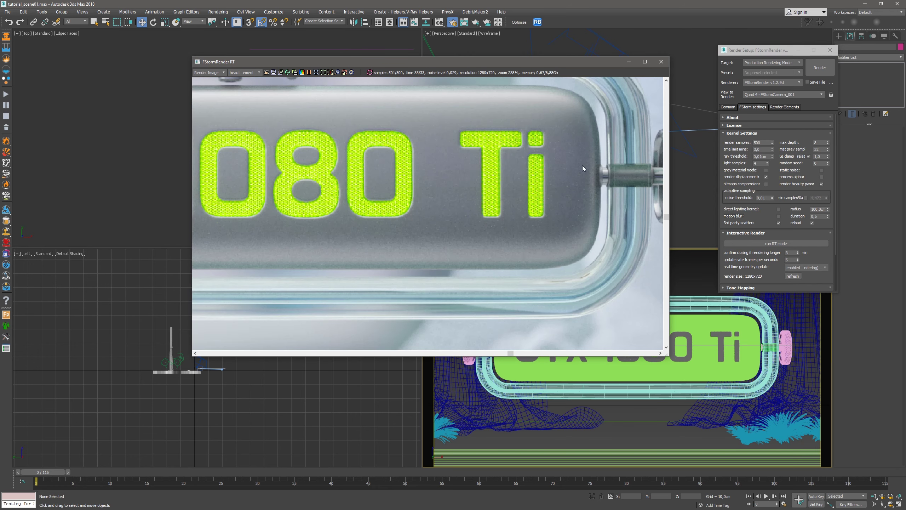
{"action": "left_click_drag", "start_coordinate": [369, 242], "coordinate": [488, 263]}
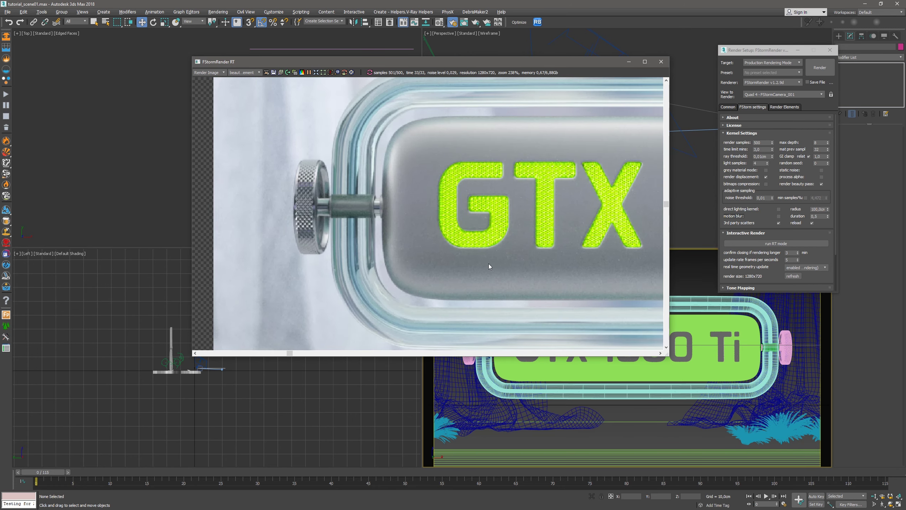
{"action": "scroll", "coordinate": [410, 230], "scroll_direction": "down", "scroll_amount": 1}
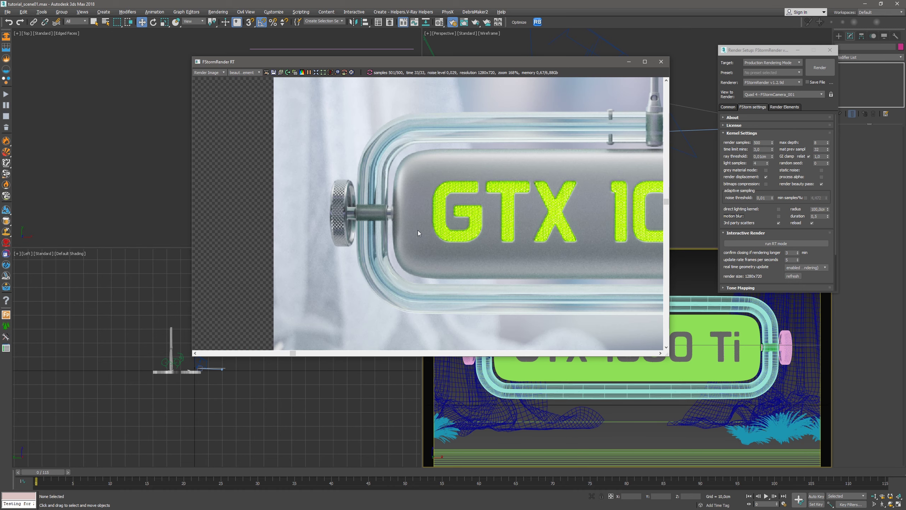
{"action": "scroll", "coordinate": [418, 230], "scroll_direction": "down", "scroll_amount": 1}
{"action": "scroll", "coordinate": [407, 231], "scroll_direction": "down", "scroll_amount": 2}
Step: Set the noise threshold to 0,005 and let the render reach 1000 samples
{"action": "double_click", "coordinate": [764, 198]}
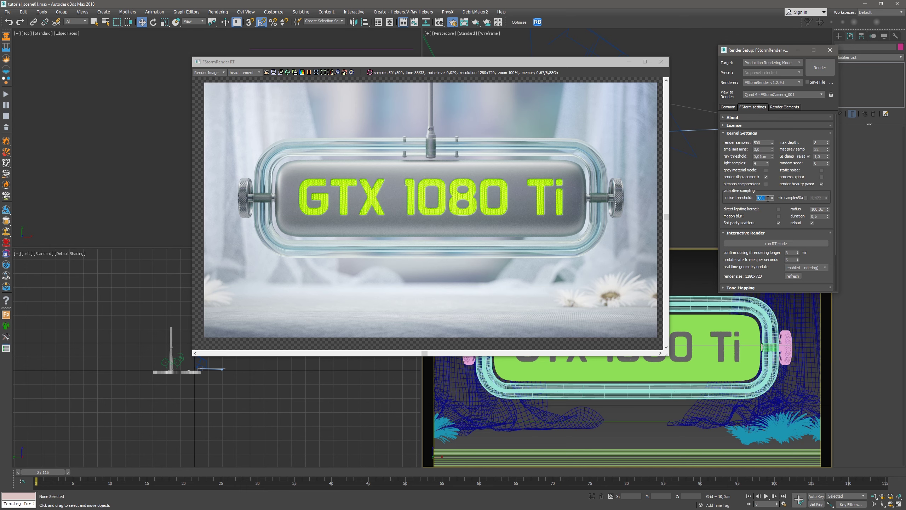
{"action": "type", "text": "0,005"}
{"action": "key", "text": "Return"}
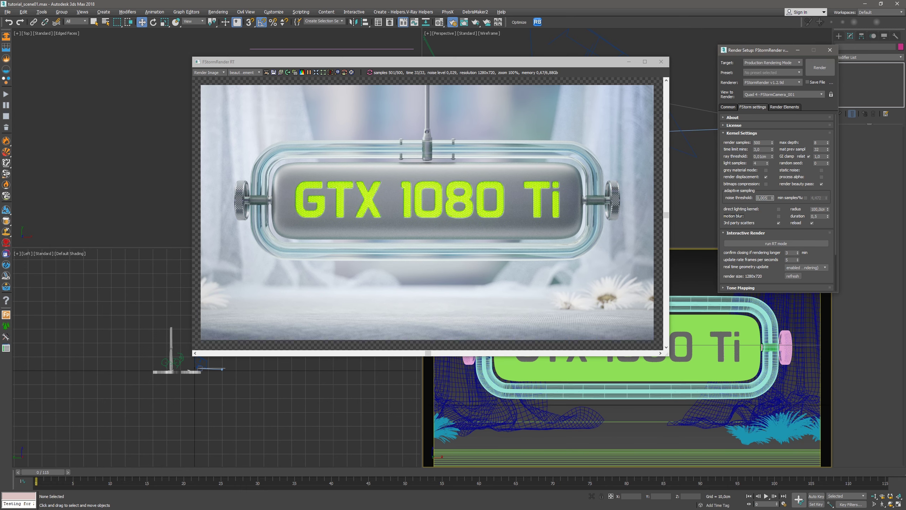
{"action": "left_click", "coordinate": [767, 199]}
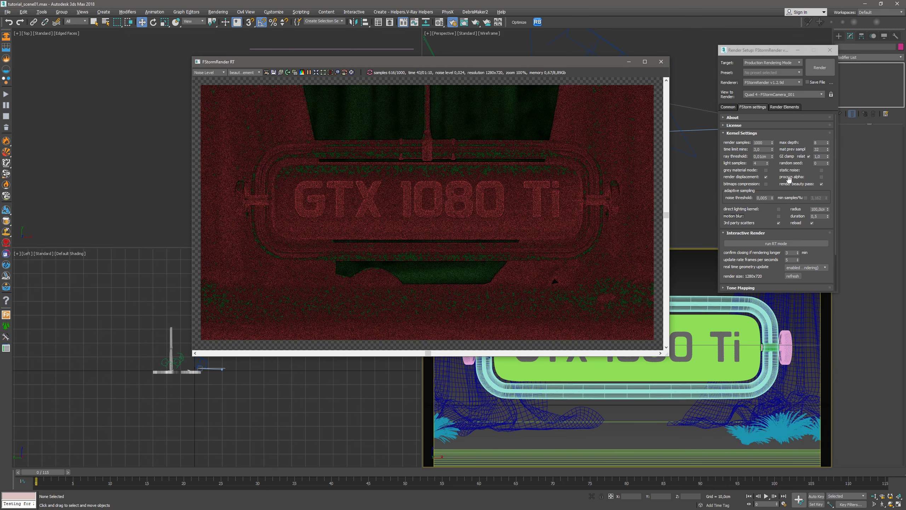
{"action": "left_click", "coordinate": [769, 198]}
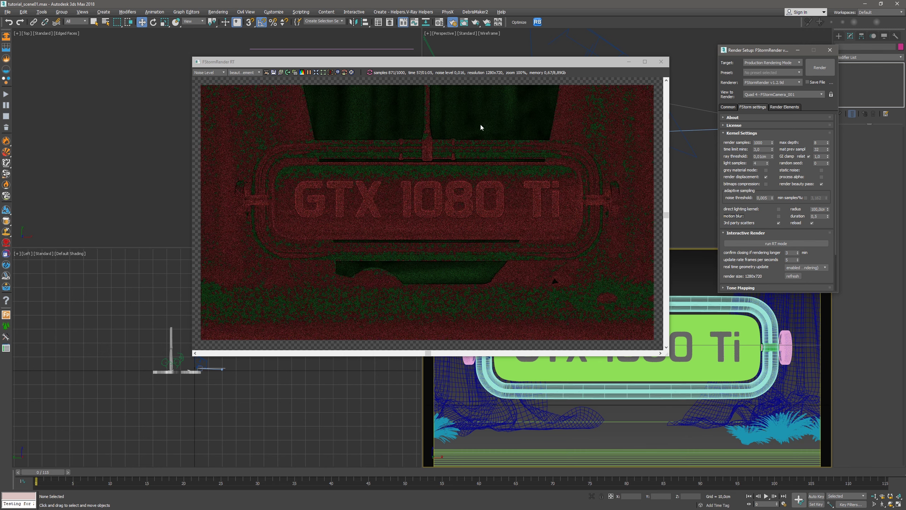
{"action": "left_click", "coordinate": [511, 172]}
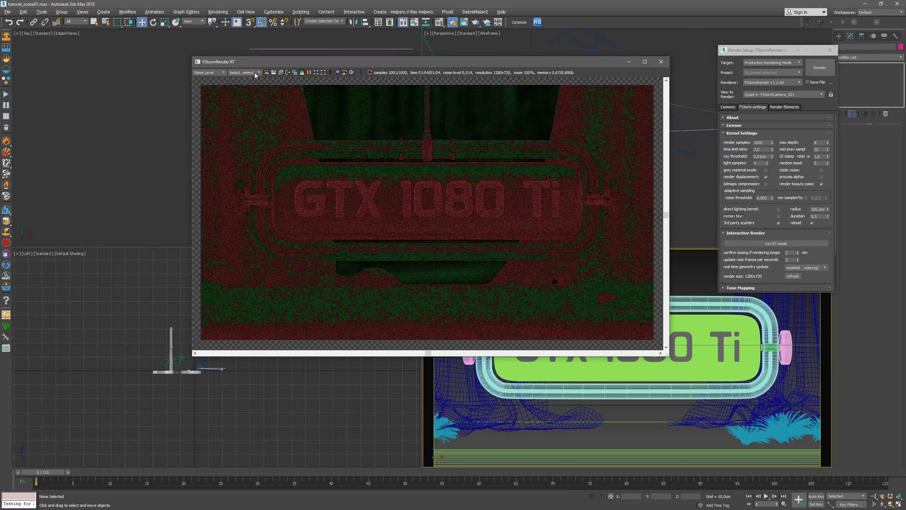
Step: Show the beauty render, zoom into the Ti lettering, then zoom back out
{"action": "left_click", "coordinate": [209, 73]}
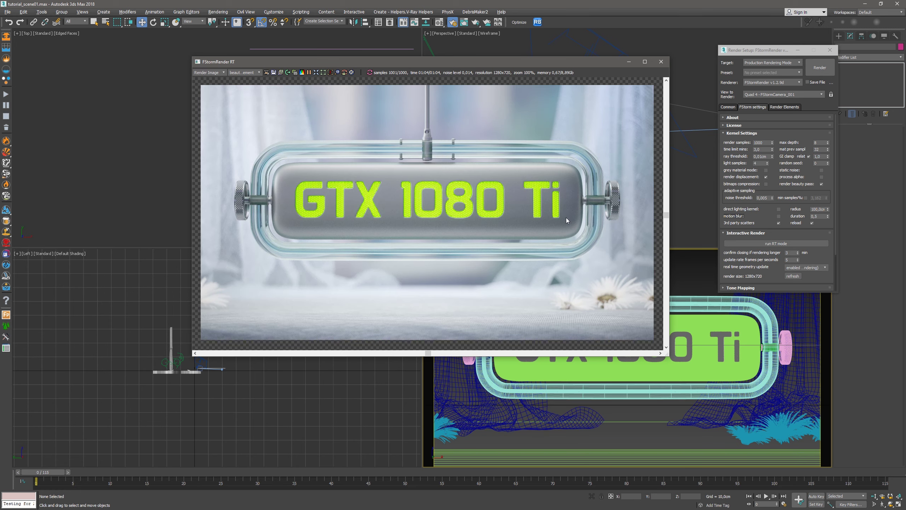
{"action": "scroll", "coordinate": [554, 224], "scroll_direction": "up", "scroll_amount": 3}
{"action": "scroll", "coordinate": [555, 223], "scroll_direction": "up", "scroll_amount": 2}
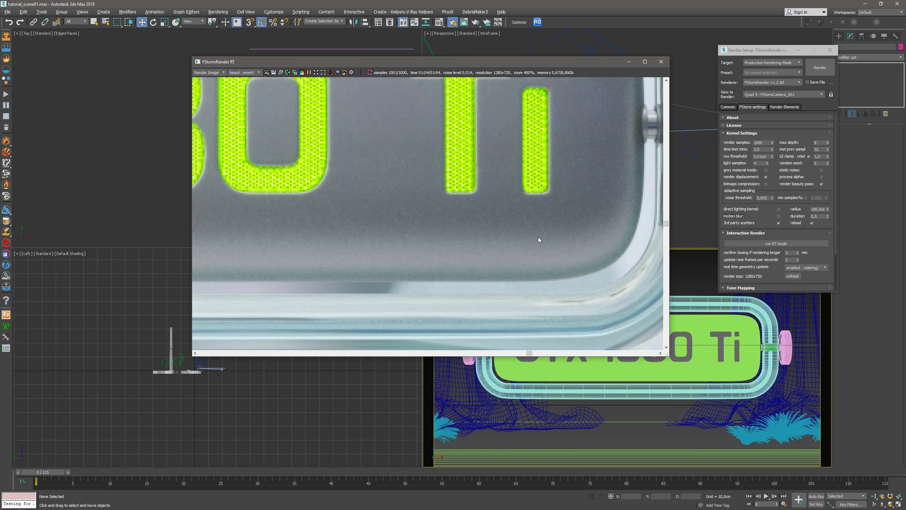
{"action": "scroll", "coordinate": [383, 222], "scroll_direction": "down", "scroll_amount": 3}
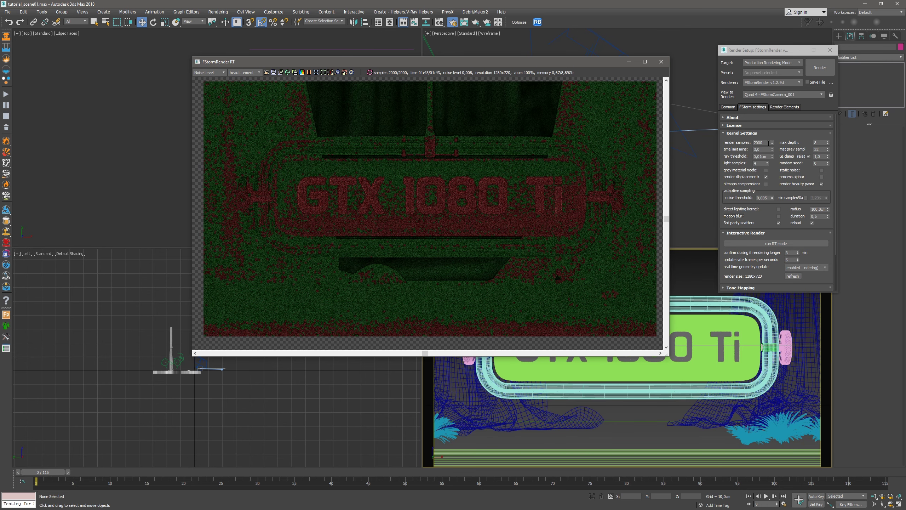
Step: Set the FStorm render samples to 4000
{"action": "key", "text": "F10"}
{"action": "type", "text": "3000"}
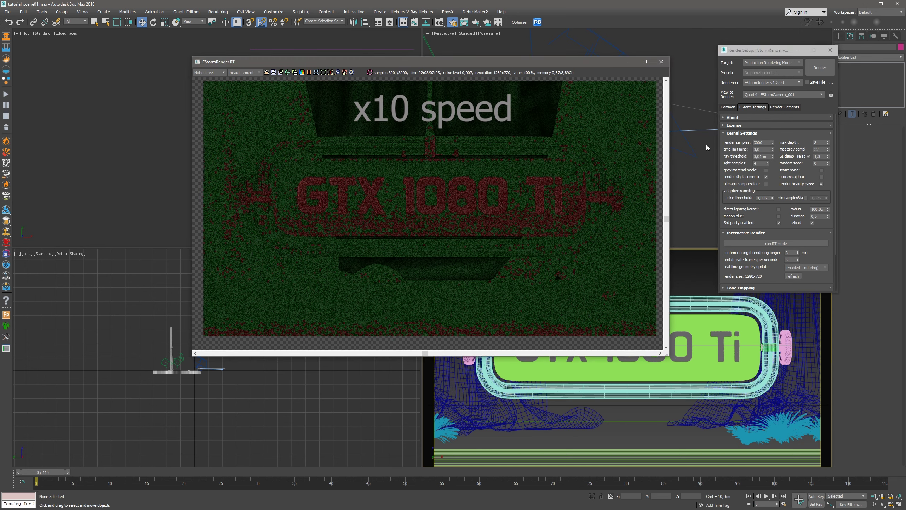
{"action": "type", "text": "4000"}
{"action": "key", "text": "Return"}
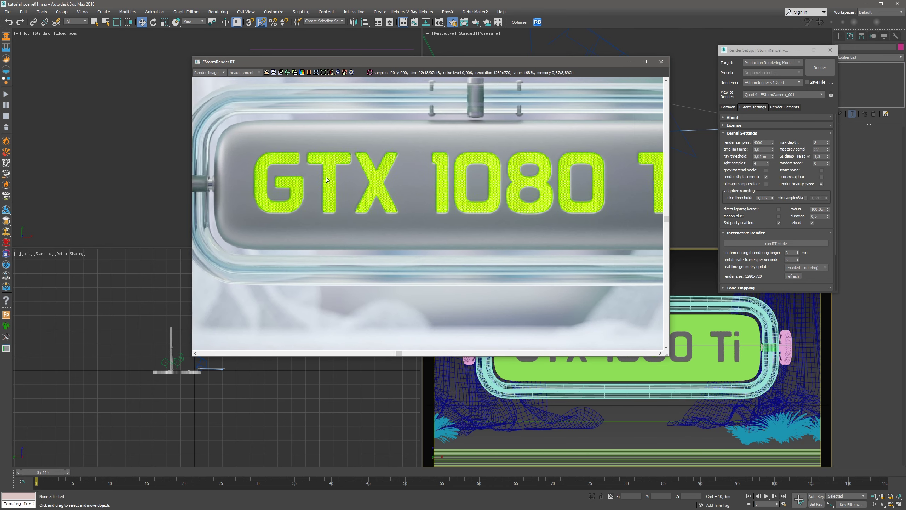
Step: Zoom and pan around the finished 4000-sample GTX 1080 Ti render
{"action": "middle_click_drag", "start_coordinate": [305, 150], "coordinate": [325, 165]}
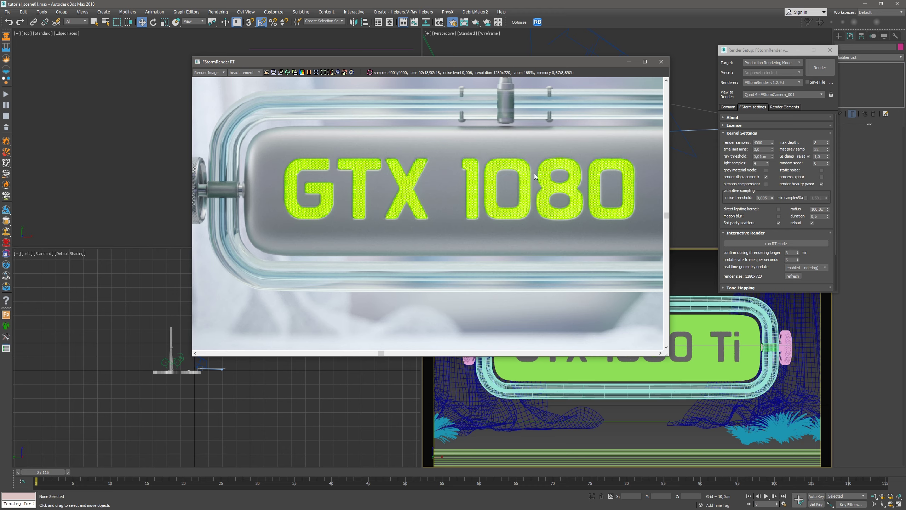
{"action": "scroll", "coordinate": [442, 205], "scroll_direction": "down", "scroll_amount": 3}
{"action": "scroll", "coordinate": [443, 207], "scroll_direction": "up", "scroll_amount": 1}
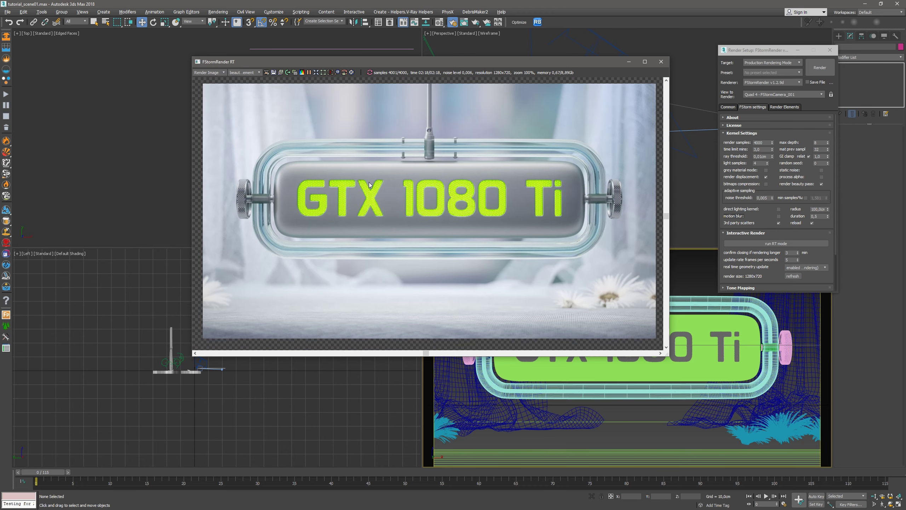
{"action": "scroll", "coordinate": [443, 206], "scroll_direction": "up", "scroll_amount": 3}
{"action": "middle_click_drag", "start_coordinate": [240, 156], "coordinate": [403, 148]}
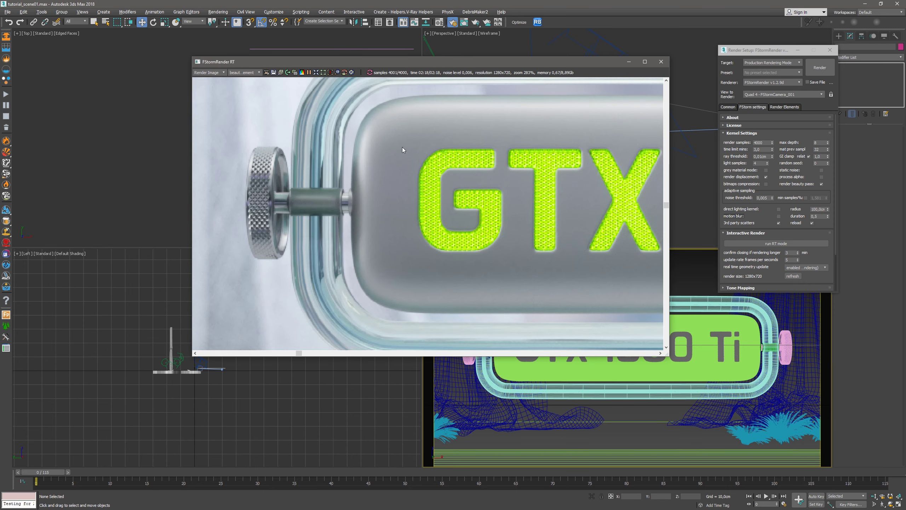
{"action": "middle_click_drag", "start_coordinate": [474, 282], "coordinate": [285, 269]}
{"action": "middle_click_drag", "start_coordinate": [589, 279], "coordinate": [395, 278]}
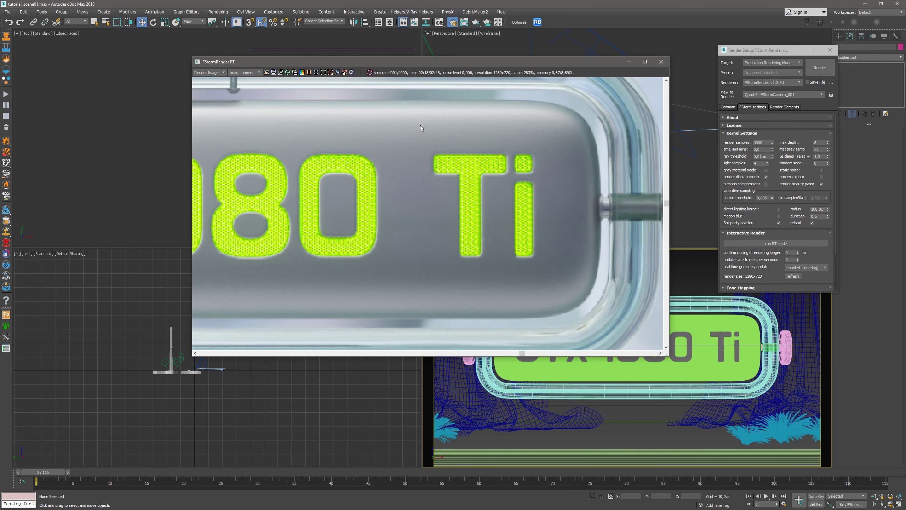
{"action": "scroll", "coordinate": [449, 221], "scroll_direction": "down", "scroll_amount": 1}
{"action": "scroll", "coordinate": [453, 222], "scroll_direction": "up", "scroll_amount": 3}
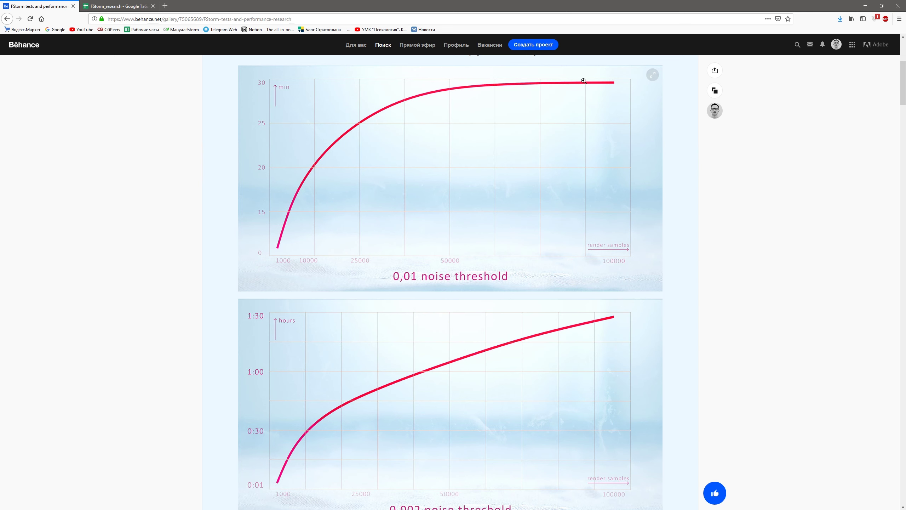
Step: Scroll to the Behance render-time graphs for the 0,01 and 0,002 noise thresholds
{"action": "mouse_move", "coordinate": [451, 177]}
{"action": "scroll", "coordinate": [388, 284], "scroll_direction": "down", "scroll_amount": 2}
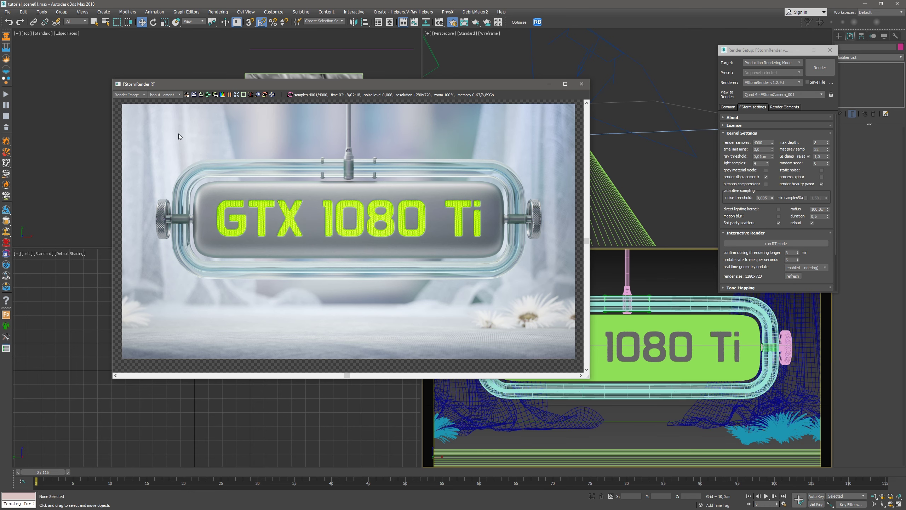
Step: Restart the interactive FStorm render and toggle between the noise-level map and beauty render
{"action": "left_click_drag", "start_coordinate": [258, 88], "coordinate": [281, 97]}
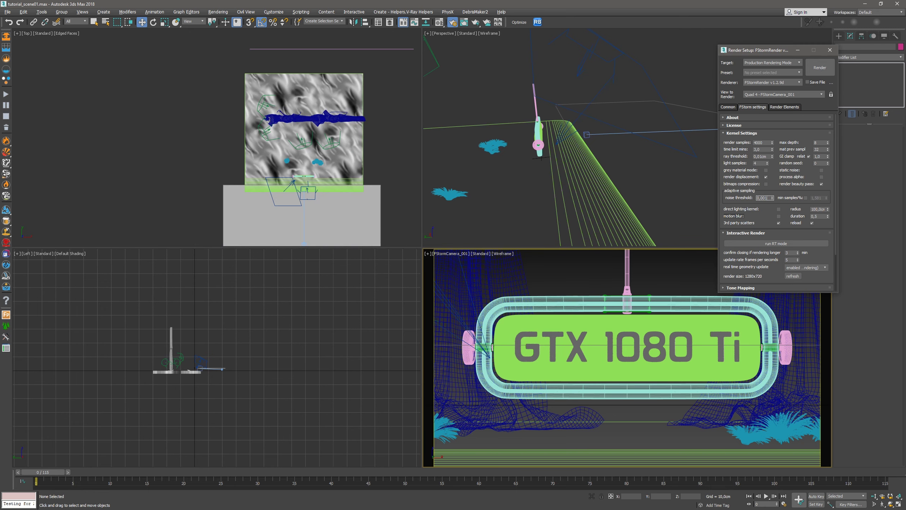
{"action": "left_click", "coordinate": [773, 186]}
{"action": "left_click", "coordinate": [755, 243]}
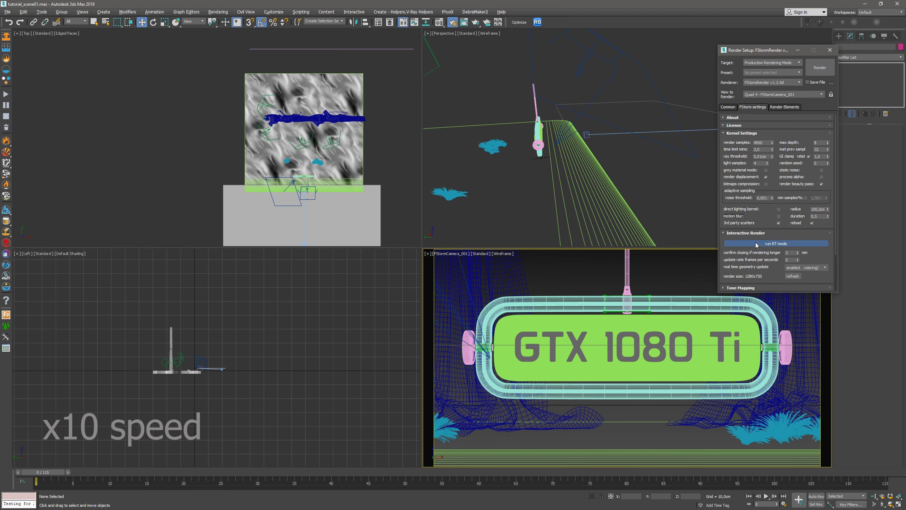
{"action": "mouse_move", "coordinate": [623, 152]}
{"action": "left_mouse_down"}
{"action": "mouse_move", "coordinate": [541, 109]}
{"action": "mouse_move", "coordinate": [533, 93]}
{"action": "left_mouse_up"}
{"action": "left_click", "coordinate": [250, 102]}
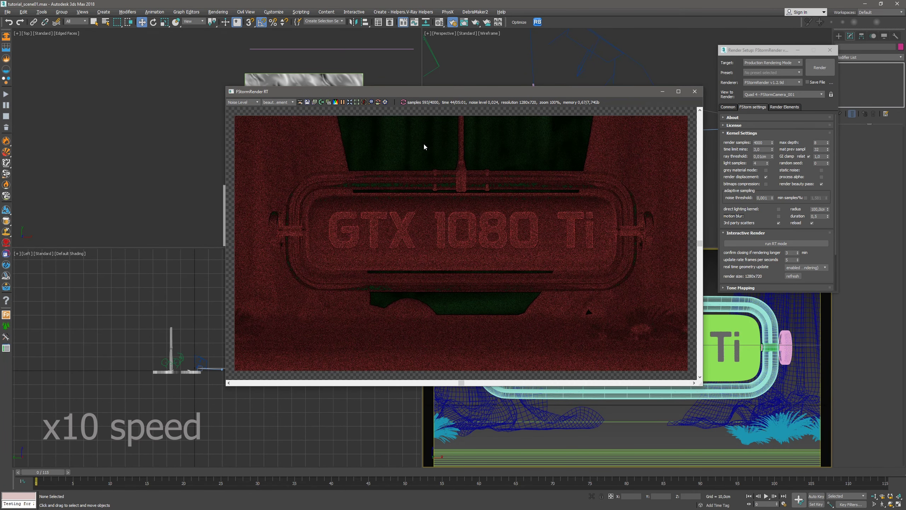
{"action": "left_click", "coordinate": [250, 102]}
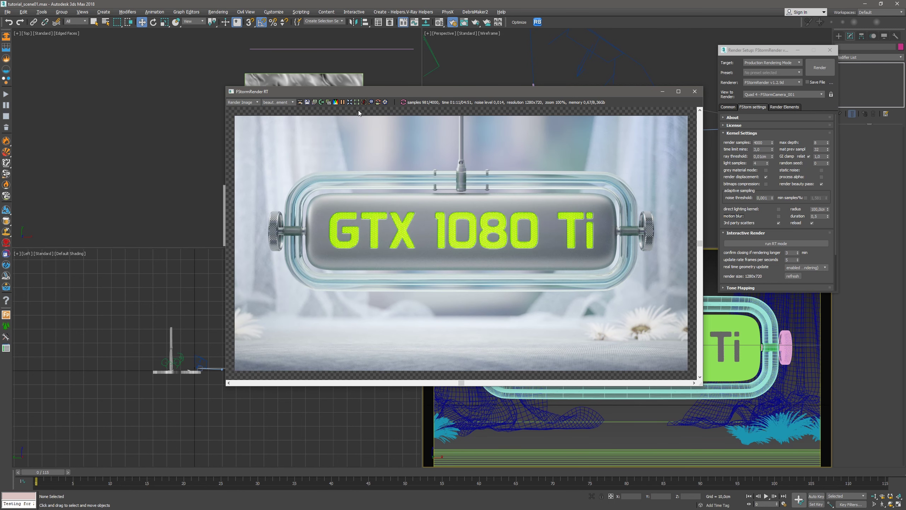
{"action": "left_click", "coordinate": [250, 102]}
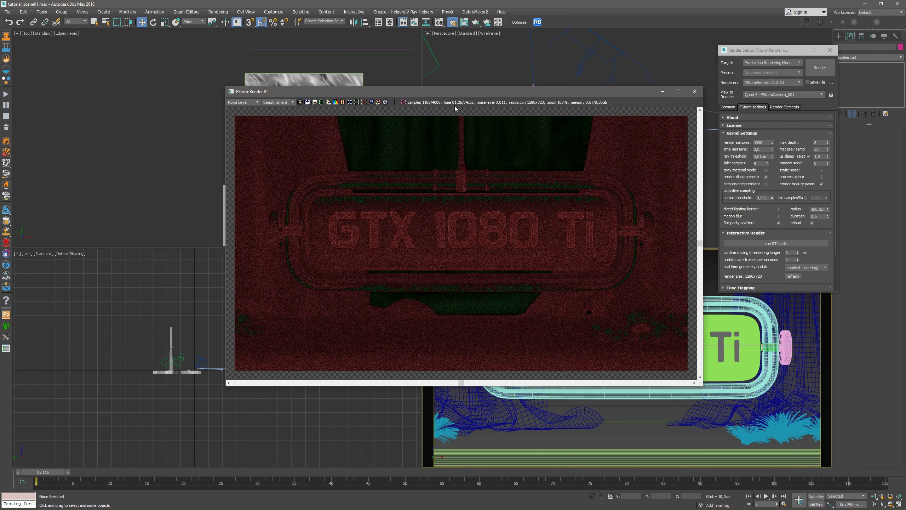
Step: Zoom into the beauty render to inspect detail, then return to the noise-level map
{"action": "left_click", "coordinate": [248, 103]}
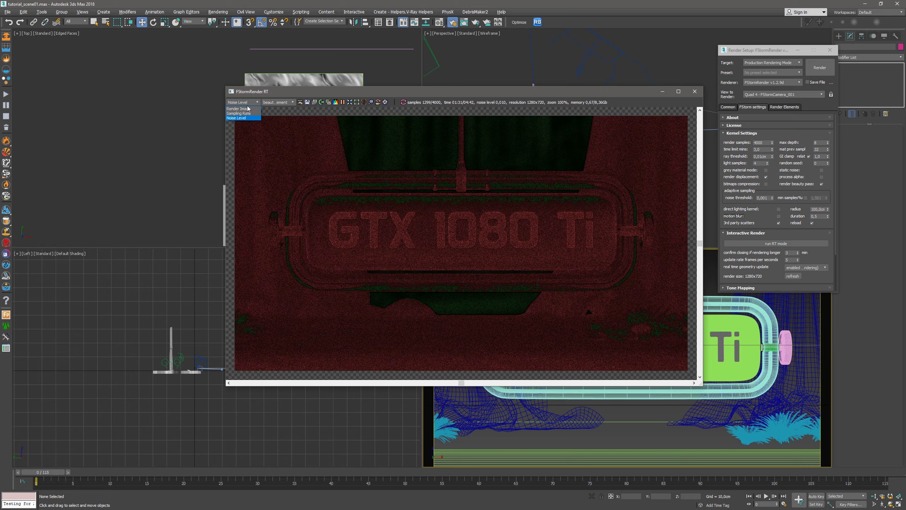
{"action": "left_click", "coordinate": [248, 109]}
{"action": "scroll", "coordinate": [384, 167], "scroll_direction": "up", "scroll_amount": 1}
{"action": "scroll", "coordinate": [384, 171], "scroll_direction": "up", "scroll_amount": 1}
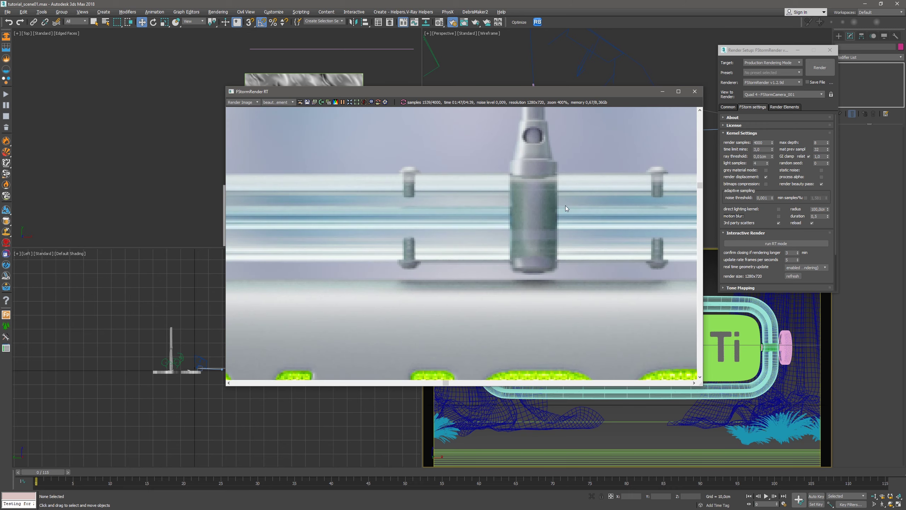
{"action": "scroll", "coordinate": [594, 205], "scroll_direction": "down", "scroll_amount": 1}
{"action": "middle_click_drag", "start_coordinate": [594, 205], "coordinate": [472, 226]}
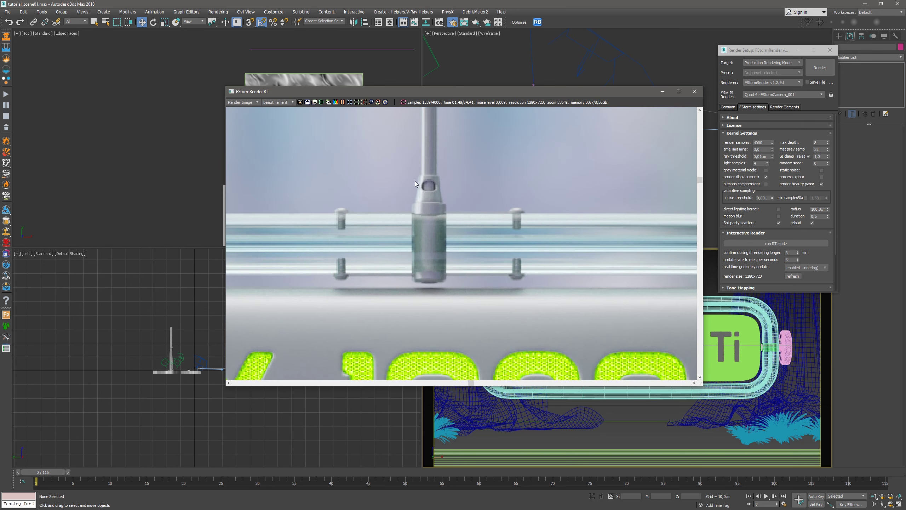
{"action": "left_click", "coordinate": [242, 102]}
{"action": "left_click", "coordinate": [235, 118]}
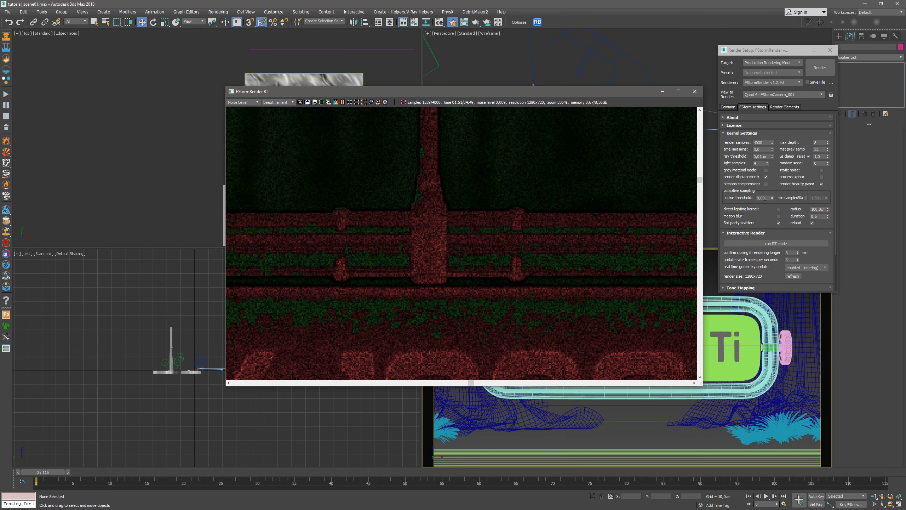
Step: Zoom the render from 673% back to 100% and pan to show the full frame
{"action": "left_click", "coordinate": [766, 198]}
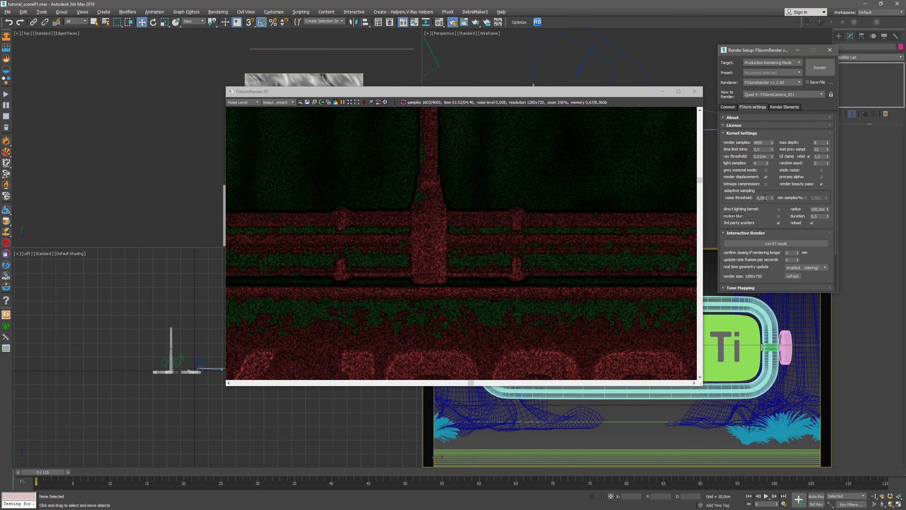
{"action": "left_click", "coordinate": [536, 239]}
{"action": "scroll", "coordinate": [442, 240], "scroll_direction": "down", "scroll_amount": 6}
{"action": "middle_click_drag", "start_coordinate": [599, 249], "coordinate": [580, 169]}
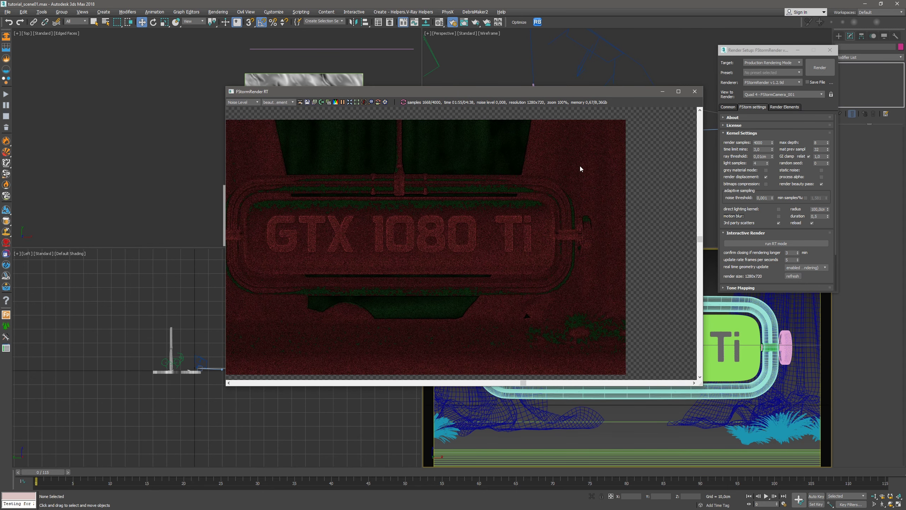
{"action": "middle_click_drag", "start_coordinate": [507, 306], "coordinate": [567, 290]}
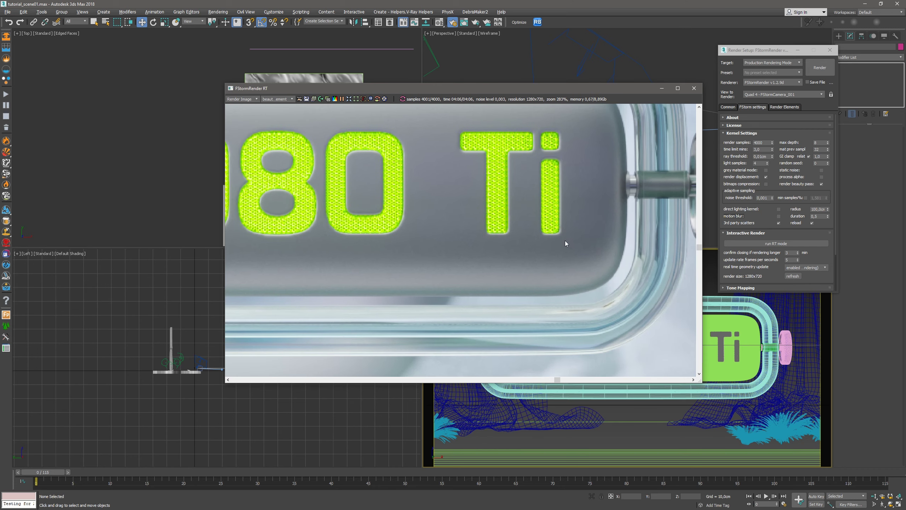
{"action": "scroll", "coordinate": [593, 273], "scroll_direction": "down", "scroll_amount": 3}
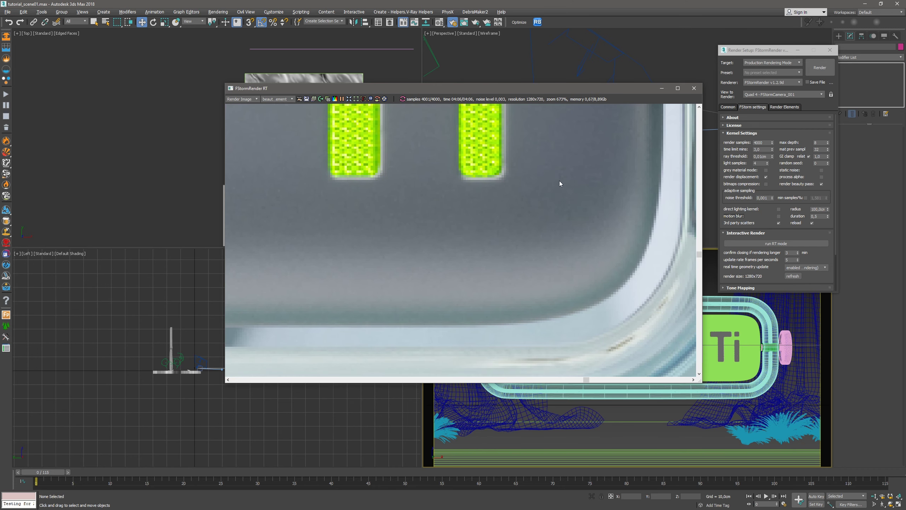
{"action": "scroll", "coordinate": [559, 181], "scroll_direction": "down", "scroll_amount": 5}
{"action": "middle_click_drag", "start_coordinate": [517, 262], "coordinate": [503, 251]}
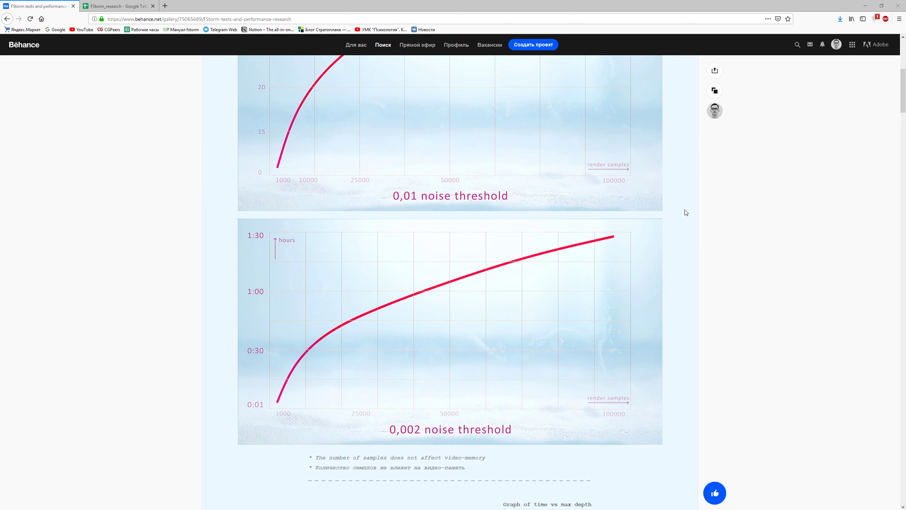
Step: Enlarge the Behance max depth timing graphs, close them, and minimize Firefox
{"action": "scroll", "coordinate": [689, 209], "scroll_direction": "down", "scroll_amount": 8}
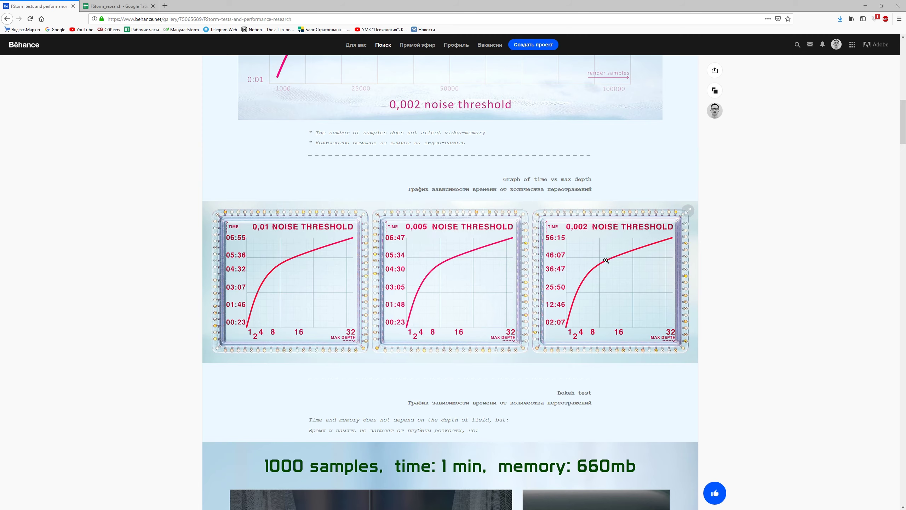
{"action": "left_click", "coordinate": [616, 248]}
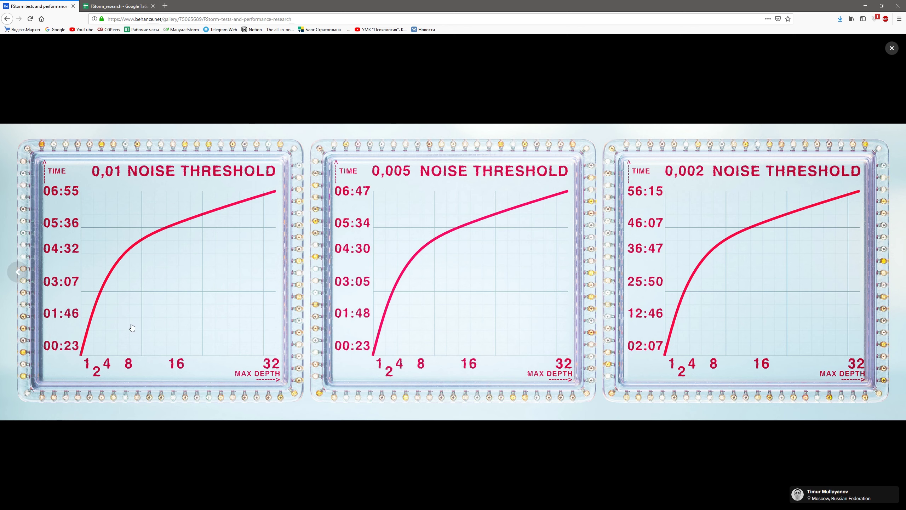
{"action": "mouse_move", "coordinate": [131, 189]}
{"action": "left_click", "coordinate": [452, 200]}
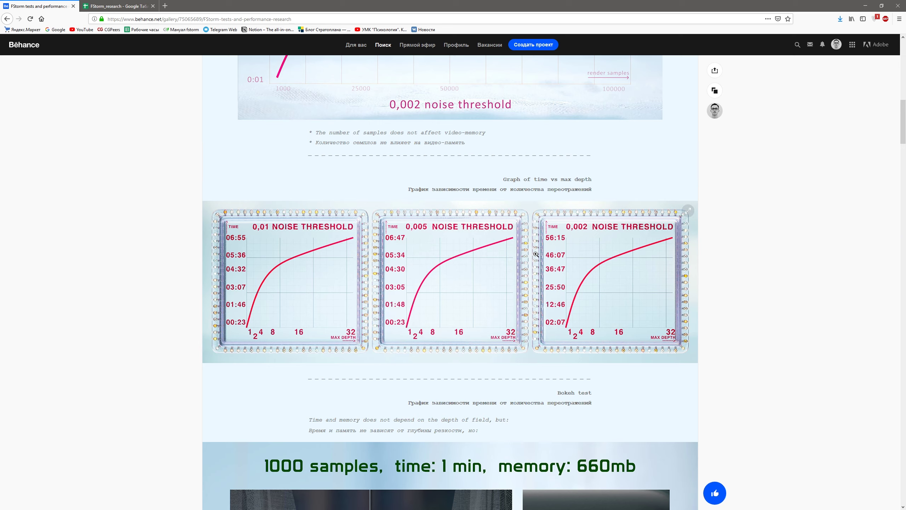
{"action": "left_click", "coordinate": [861, 5]}
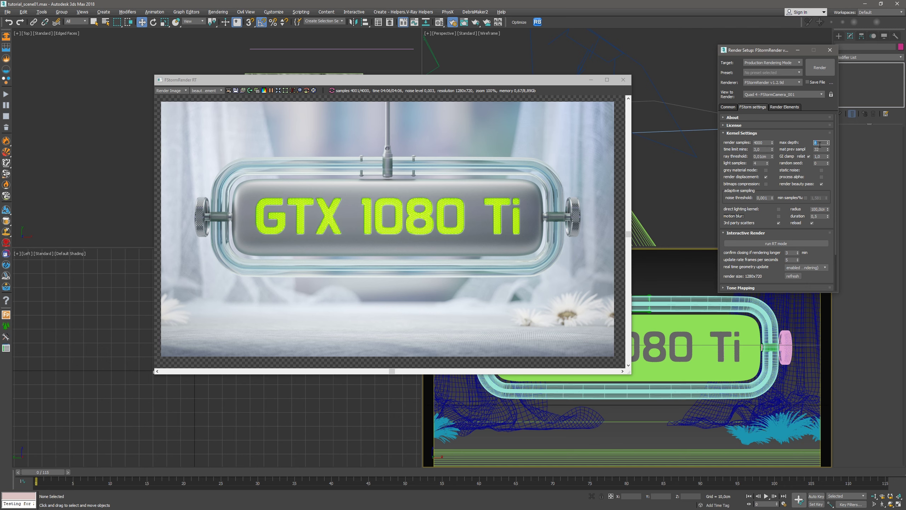
Step: Apply a max depth of 1 in the FStorm Kernel Settings, restarting the render
{"action": "left_click", "coordinate": [450, 157]}
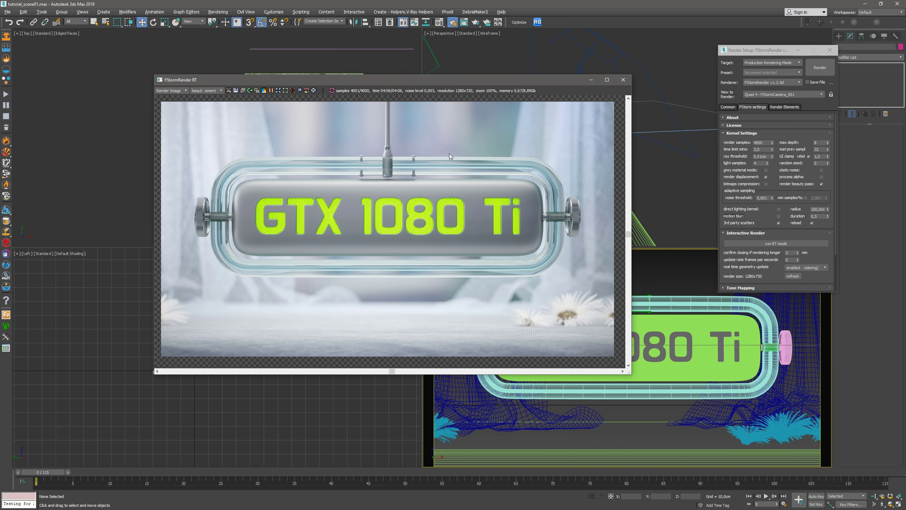
{"action": "scroll", "coordinate": [437, 158], "scroll_direction": "up", "scroll_amount": 5}
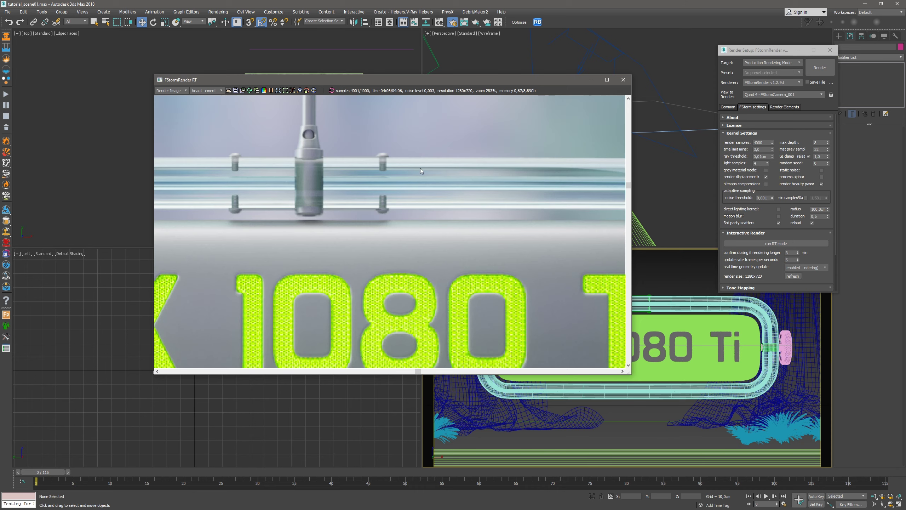
{"action": "middle_click_drag", "start_coordinate": [507, 174], "coordinate": [393, 209]}
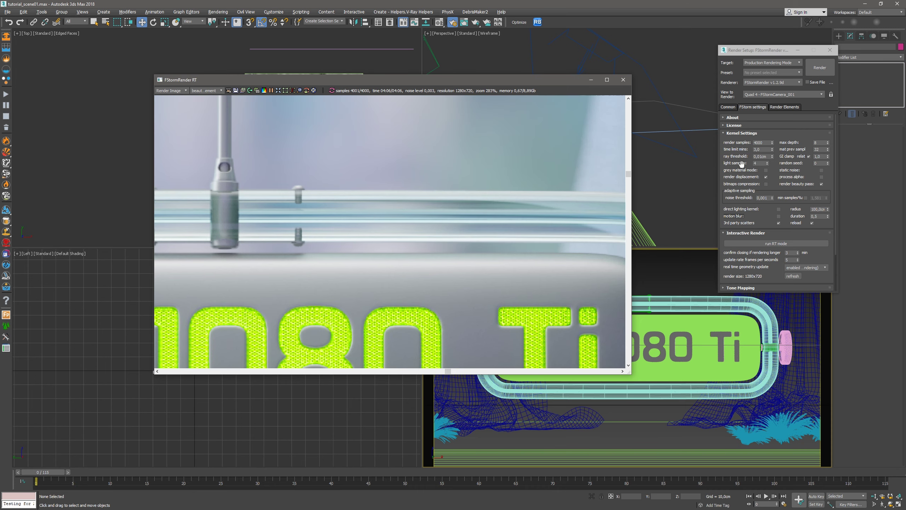
{"action": "left_click", "coordinate": [819, 143]}
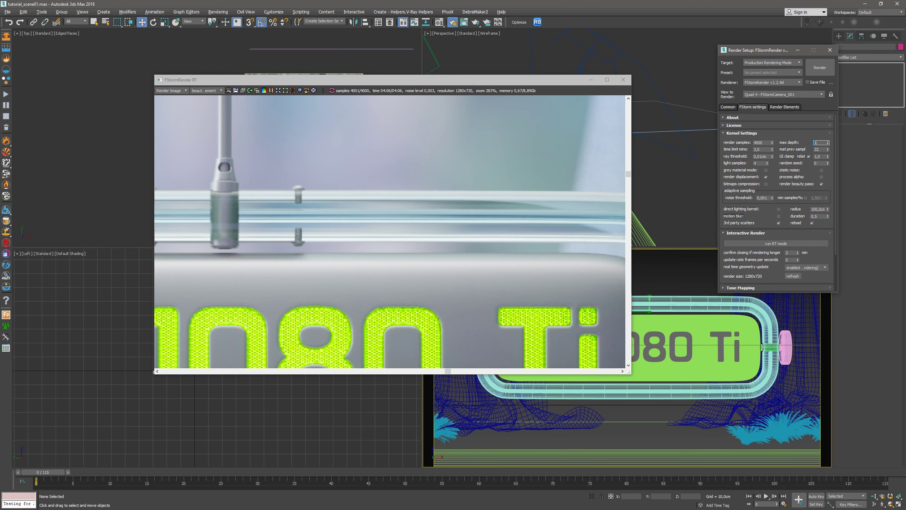
{"action": "key", "text": "Return"}
Step: Change the FStorm max depth to 3 and let the render refine
{"action": "scroll", "coordinate": [445, 182], "scroll_direction": "down", "scroll_amount": 6}
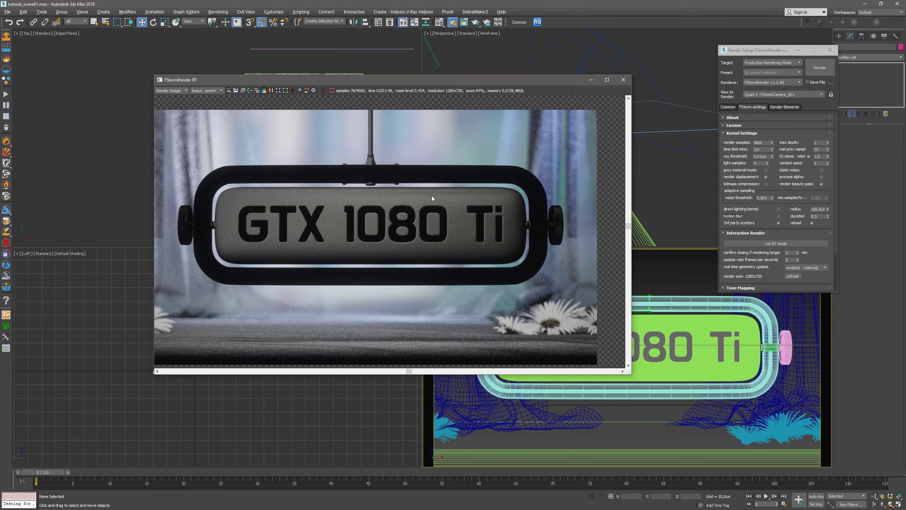
{"action": "scroll", "coordinate": [435, 198], "scroll_direction": "up", "scroll_amount": 1}
{"action": "left_click", "coordinate": [820, 143]}
{"action": "type", "text": "3"}
{"action": "key", "text": "Return"}
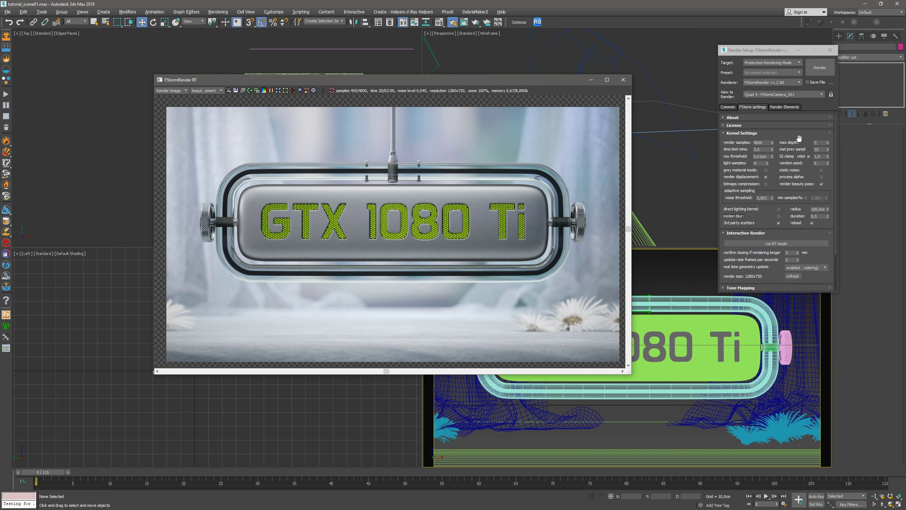
Step: Set FStorm max depth to 4 and zoom into the render to inspect the 80 Ti letters
{"action": "left_click", "coordinate": [822, 142]}
{"action": "type", "text": "4"}
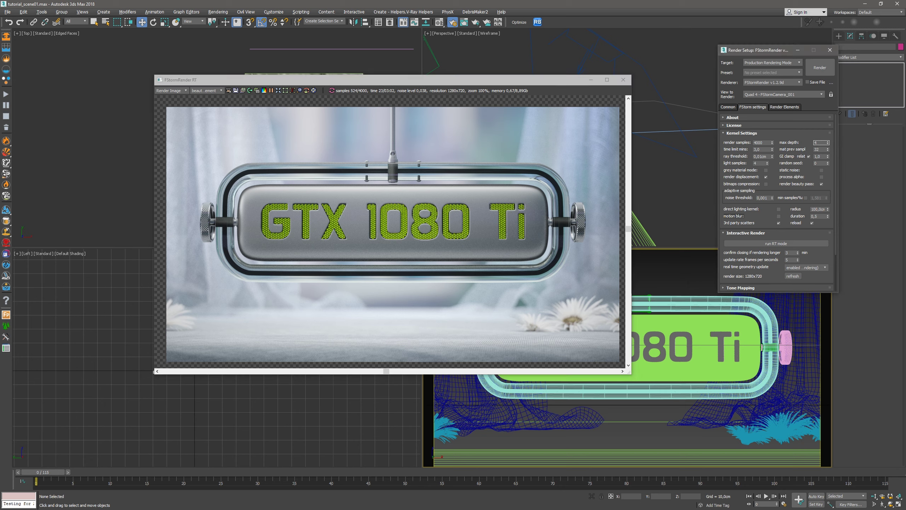
{"action": "key", "text": "Return"}
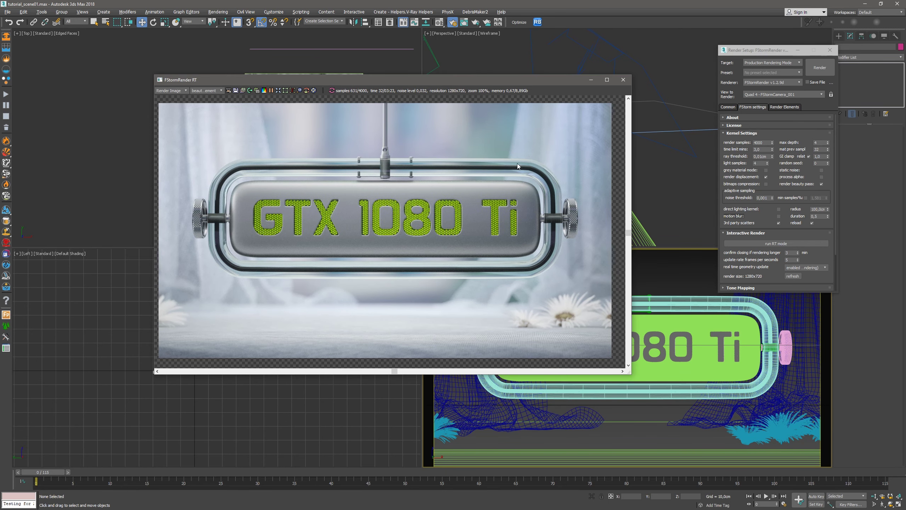
{"action": "scroll", "coordinate": [553, 193], "scroll_direction": "up", "scroll_amount": 3}
{"action": "scroll", "coordinate": [554, 193], "scroll_direction": "up", "scroll_amount": 2}
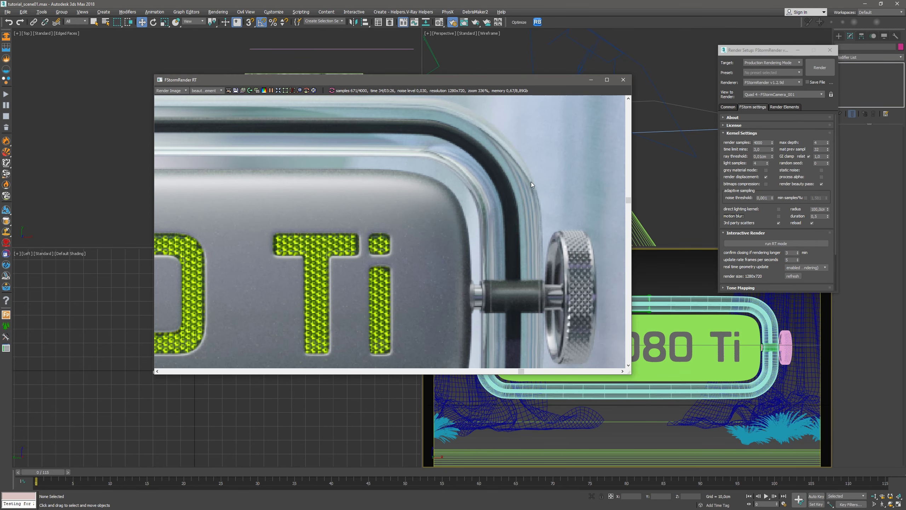
{"action": "middle_click_drag", "start_coordinate": [531, 181], "coordinate": [518, 196]}
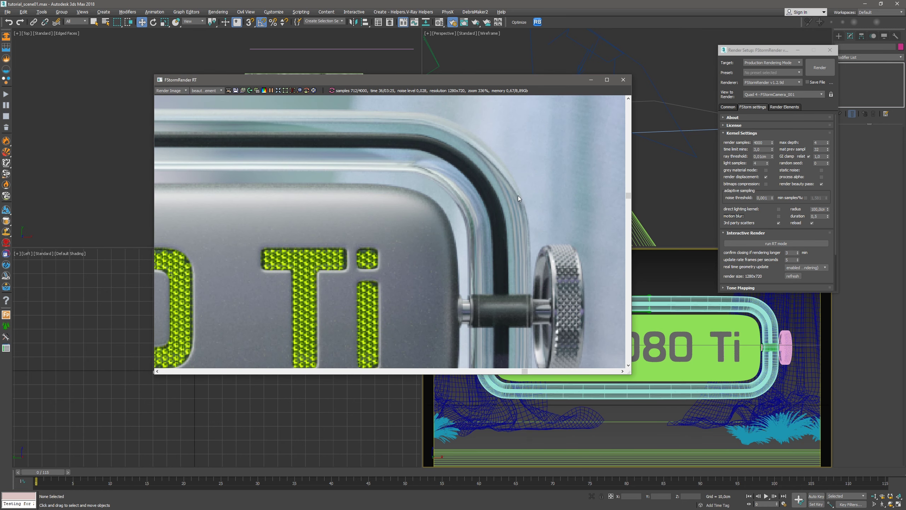
{"action": "scroll", "coordinate": [504, 204], "scroll_direction": "down", "scroll_amount": 1}
{"action": "middle_click_drag", "start_coordinate": [503, 218], "coordinate": [534, 178]}
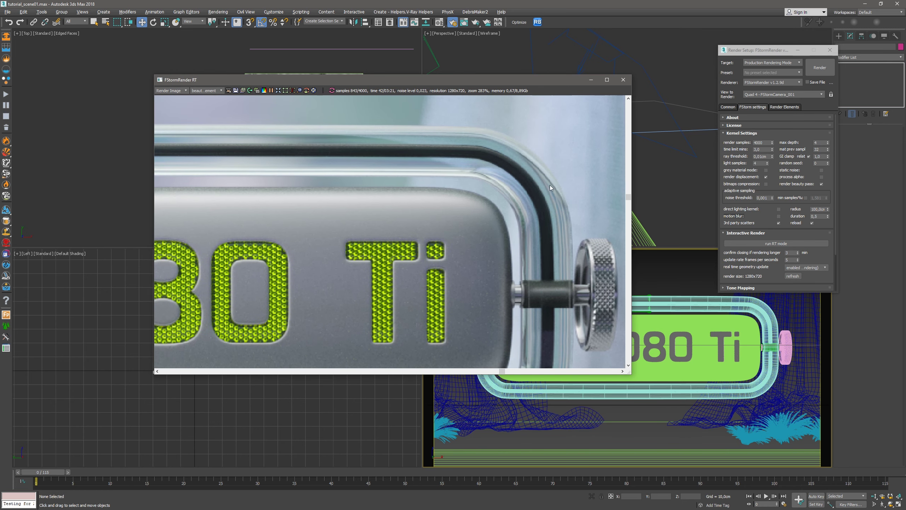
Step: Set max depth back to 8 and let the render restart
{"action": "type", "text": "8"}
{"action": "key", "text": "Return"}
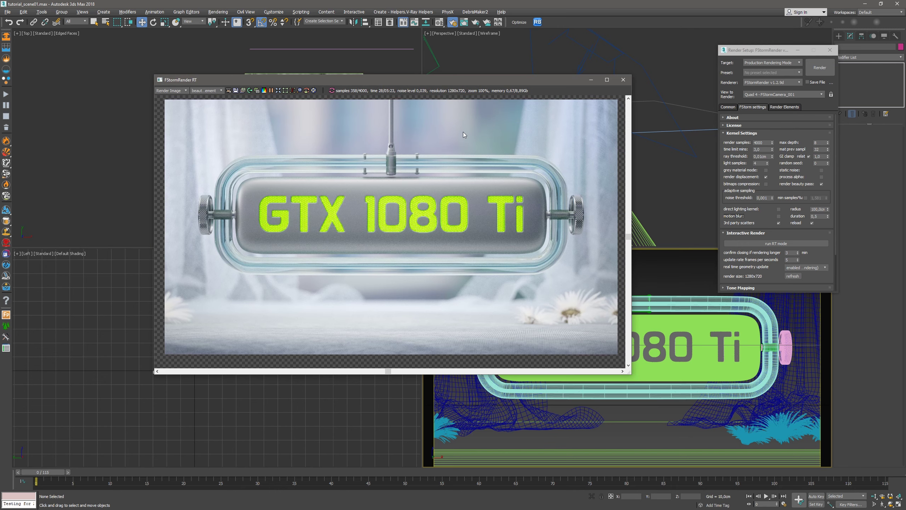
{"action": "left_click", "coordinate": [822, 142]}
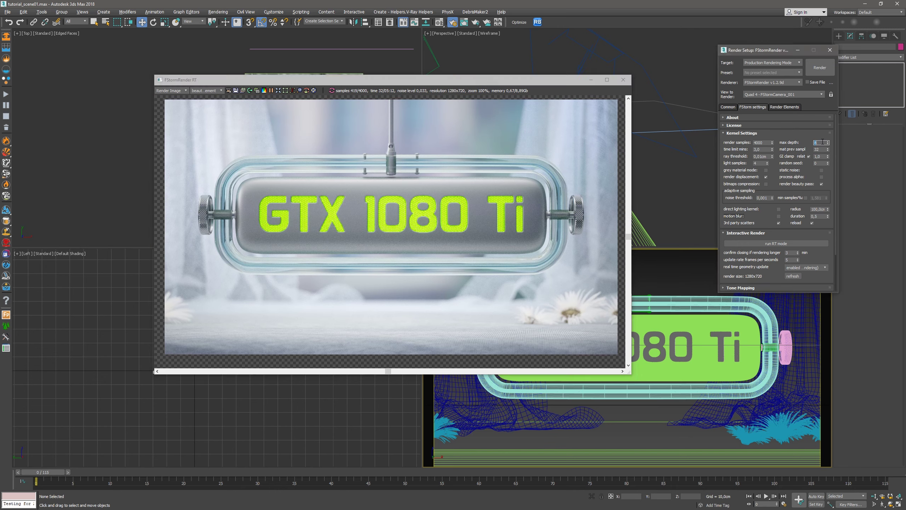
Step: Bring the FStormRender RT window, still rendering at max depth 8, to the front
{"action": "left_click", "coordinate": [498, 147]}
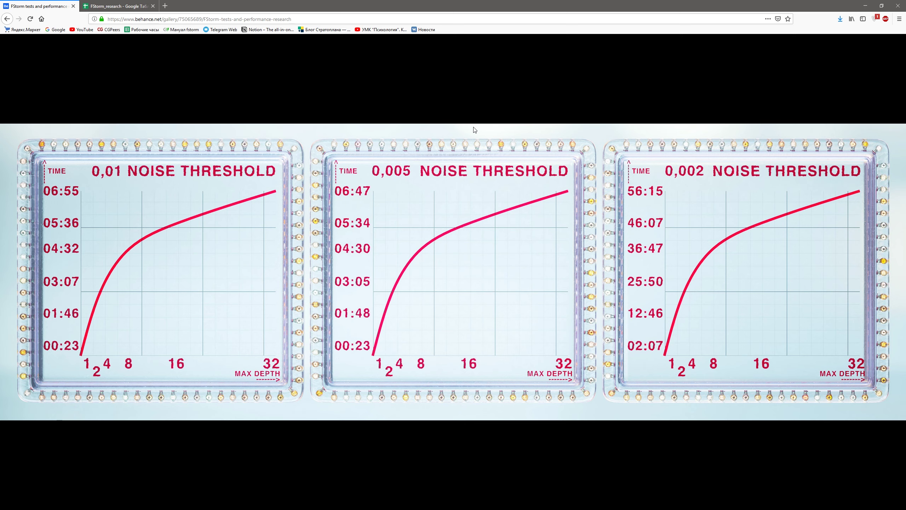
Step: Close the enlarged graph, scroll past the DoF radius renders, and bring up the FStorm_research spreadsheet
{"action": "left_click", "coordinate": [475, 130]}
{"action": "scroll", "coordinate": [750, 198], "scroll_direction": "down", "scroll_amount": 4}
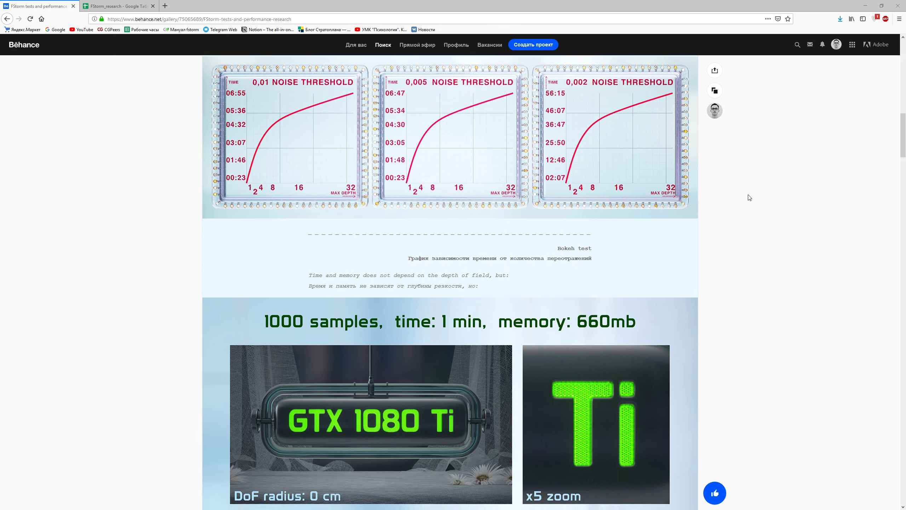
{"action": "scroll", "coordinate": [750, 198], "scroll_direction": "down", "scroll_amount": 4}
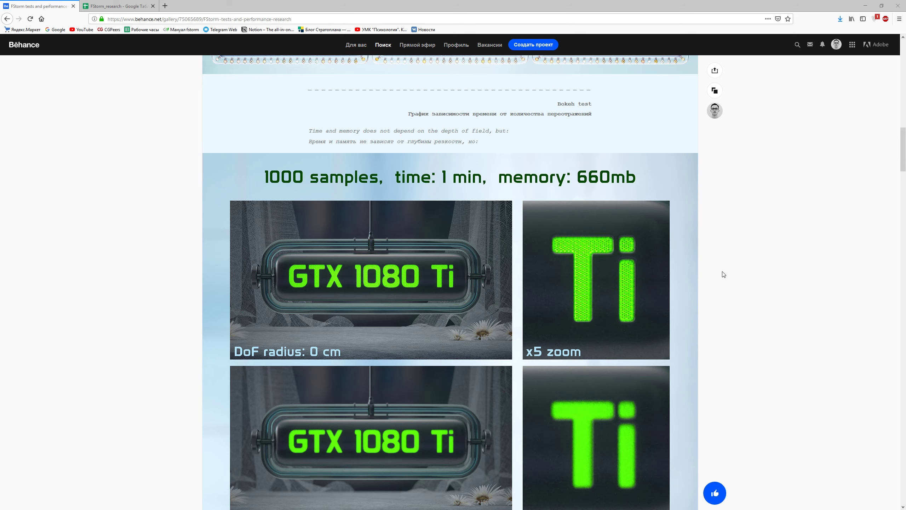
{"action": "scroll", "coordinate": [723, 274], "scroll_direction": "down", "scroll_amount": 1}
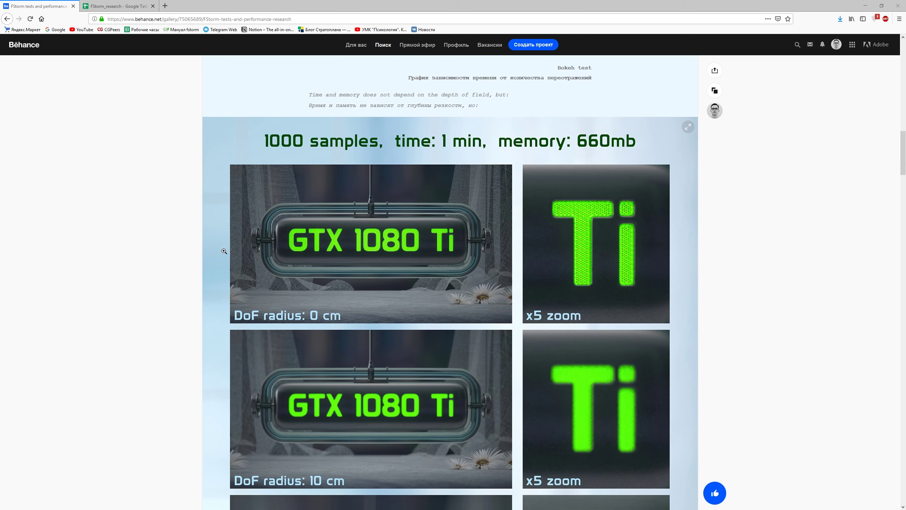
{"action": "scroll", "coordinate": [216, 233], "scroll_direction": "down", "scroll_amount": 4}
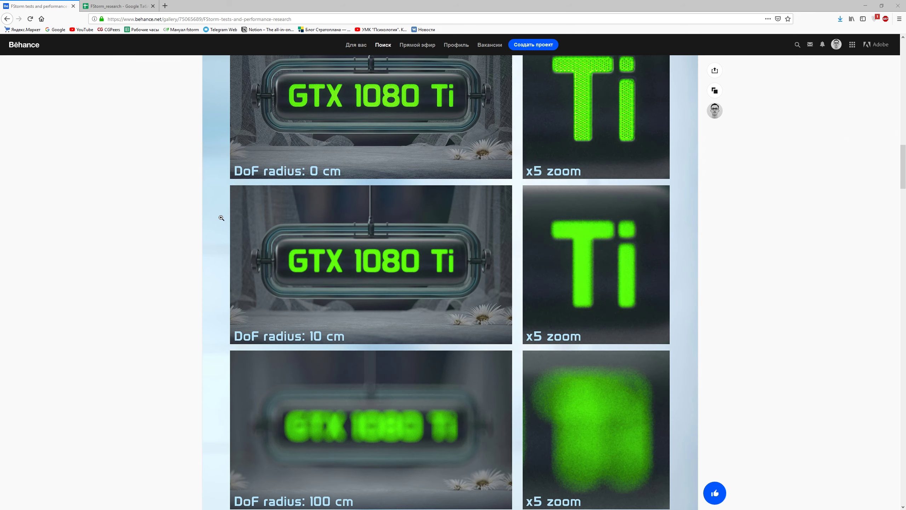
{"action": "key", "text": "ctrl+Tab"}
{"action": "left_click", "coordinate": [307, 304]}
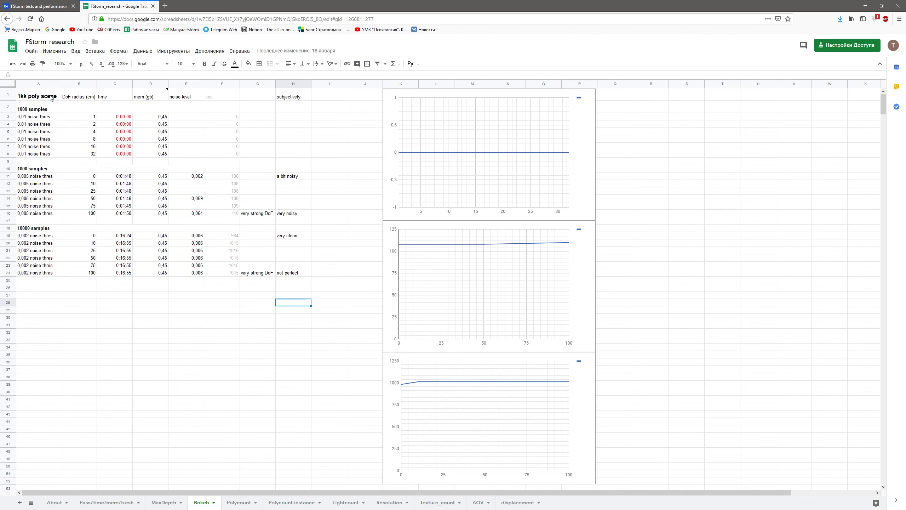
Step: Inspect cells C32 and D25 of the Bokeh timing and memory data, then return to Behance
{"action": "left_click", "coordinate": [115, 332]}
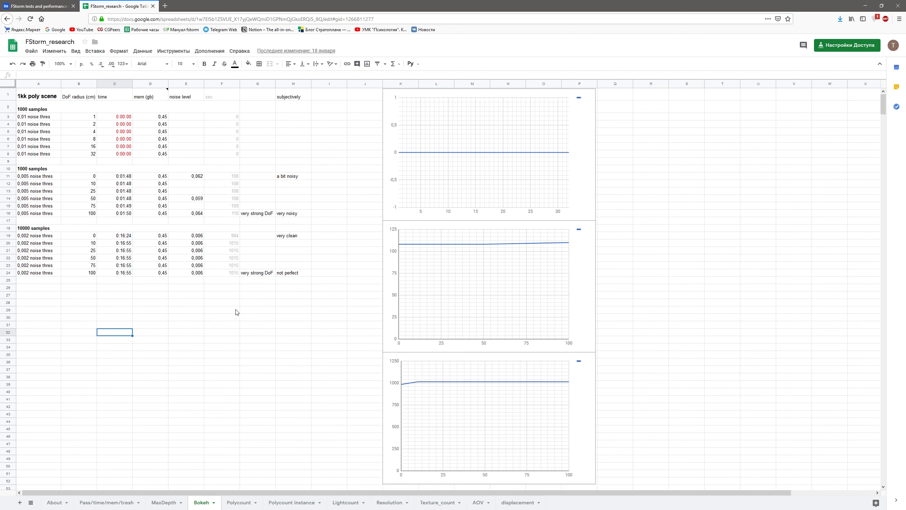
{"action": "left_click", "coordinate": [149, 281]}
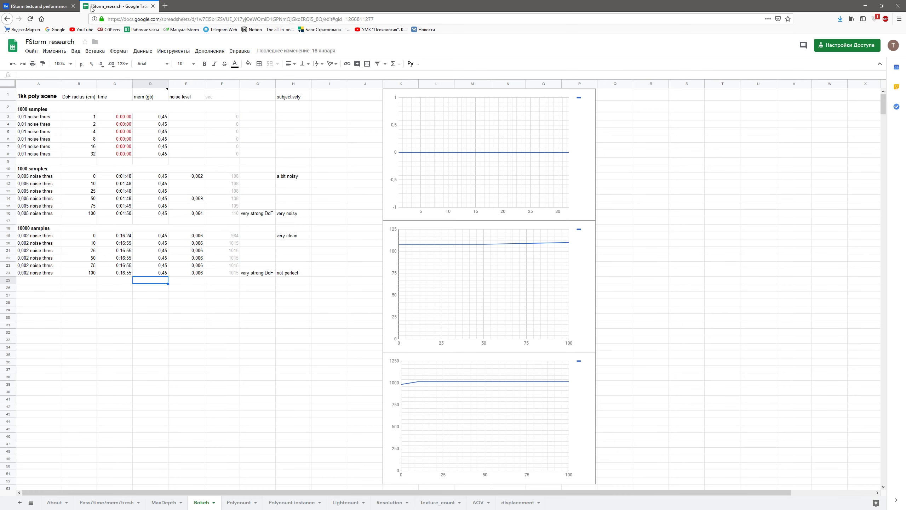
{"action": "key", "text": "ctrl+Tab"}
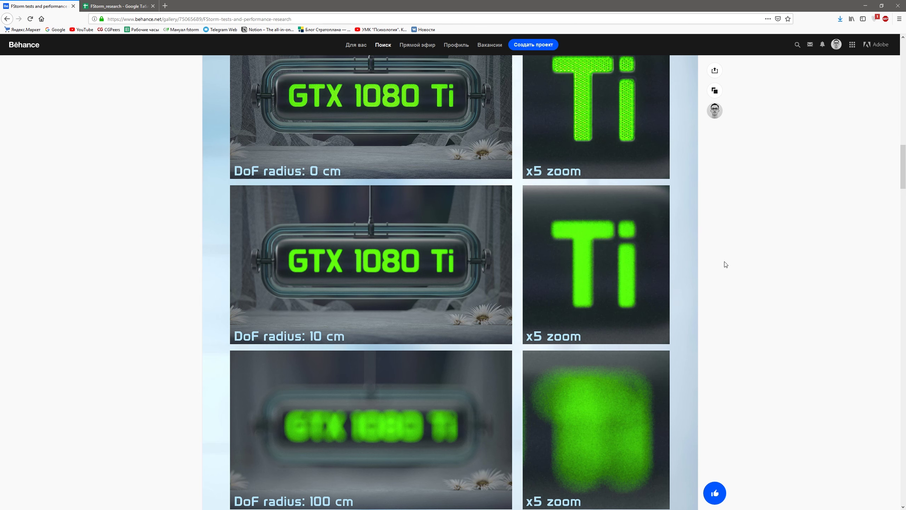
Step: Scroll over the DoF comparison images and down to the polycount time and memory graphs
{"action": "scroll", "coordinate": [725, 262], "scroll_direction": "up", "scroll_amount": 3}
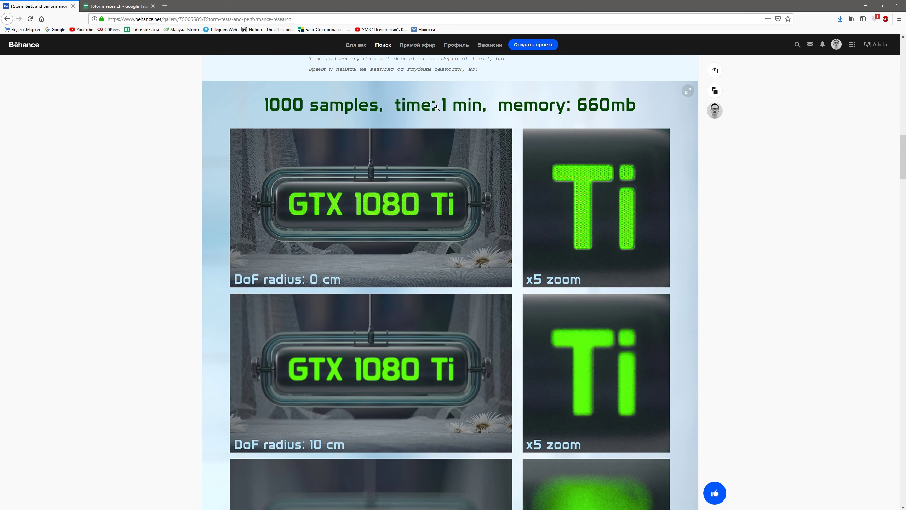
{"action": "scroll", "coordinate": [685, 194], "scroll_direction": "down", "scroll_amount": 3}
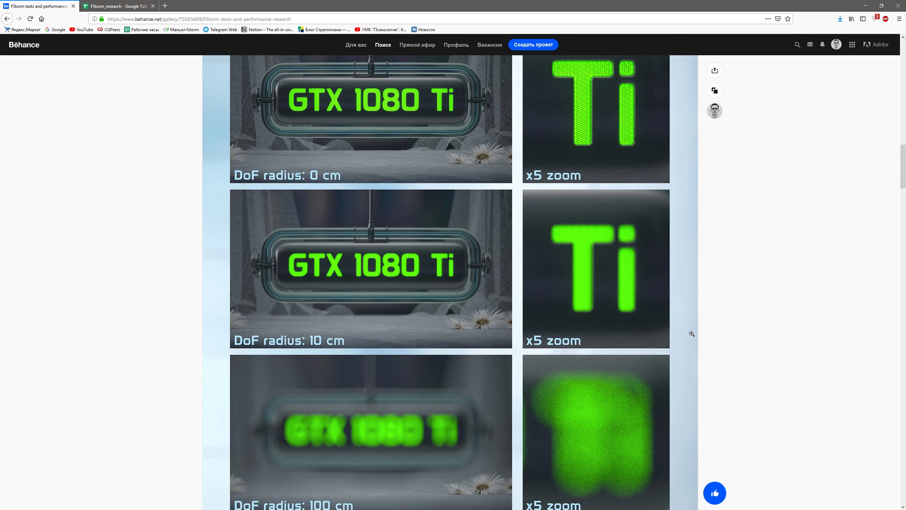
{"action": "scroll", "coordinate": [692, 333], "scroll_direction": "up", "scroll_amount": 3}
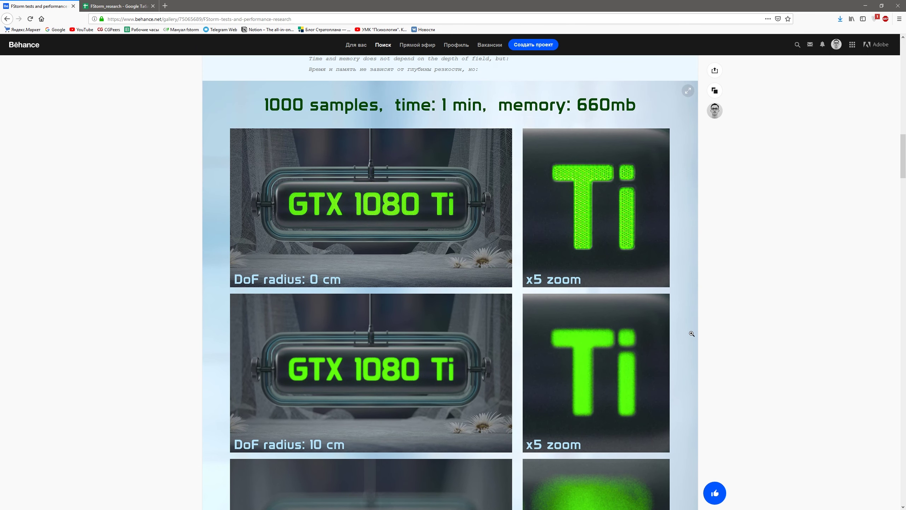
{"action": "scroll", "coordinate": [748, 286], "scroll_direction": "down", "scroll_amount": 5}
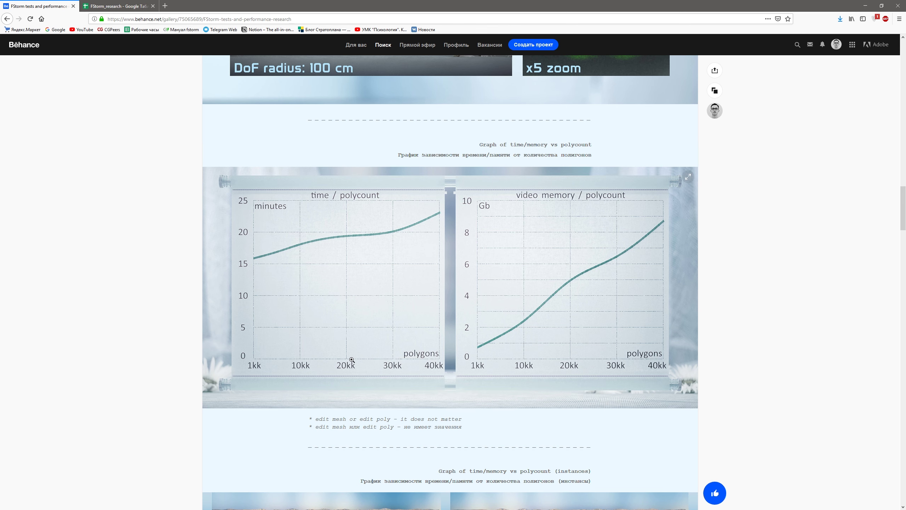
{"action": "mouse_move", "coordinate": [448, 376]}
{"action": "mouse_move", "coordinate": [451, 287]}
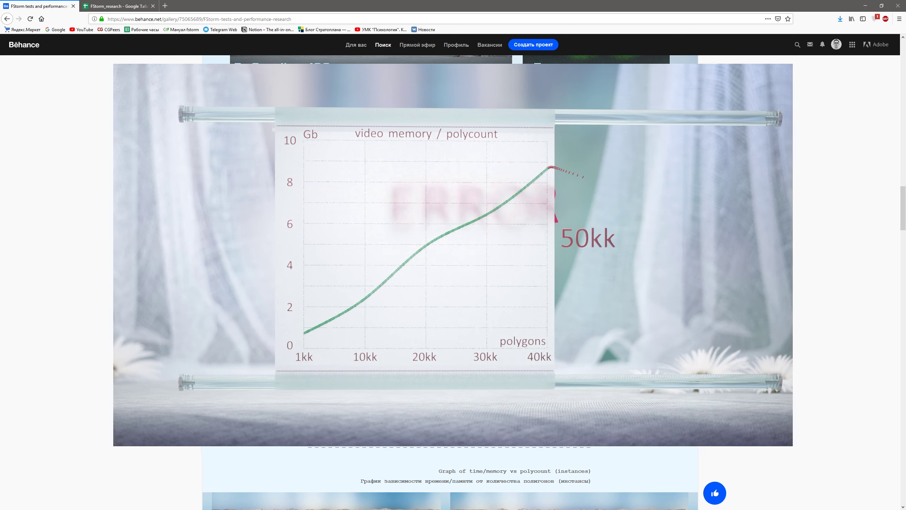
{"action": "left_click", "coordinate": [416, 381]}
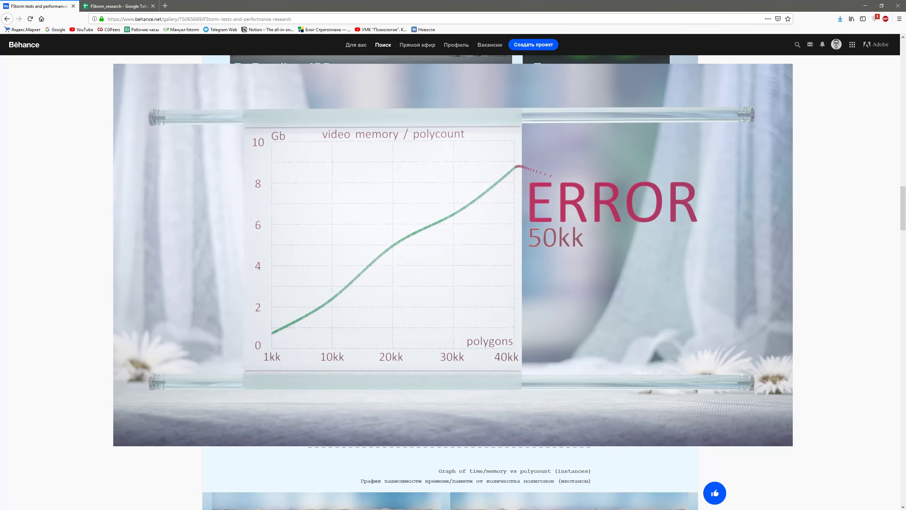
{"action": "left_click", "coordinate": [448, 200]}
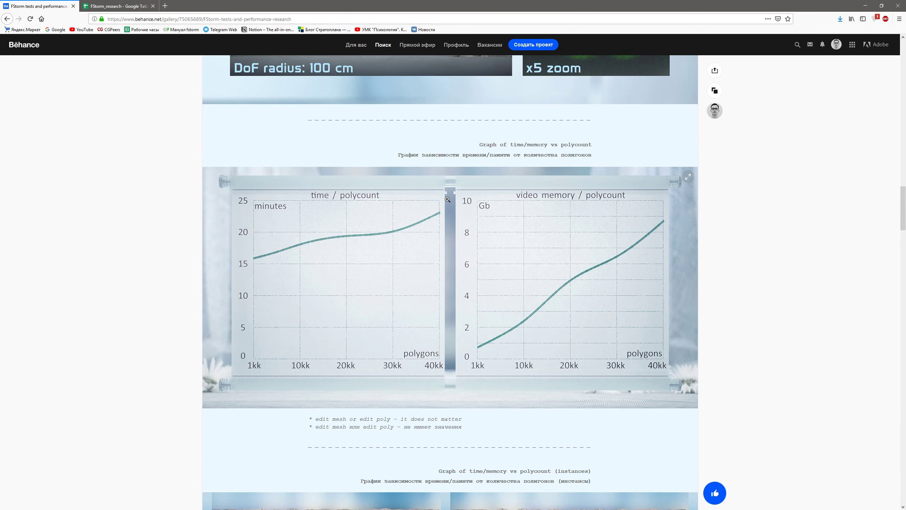
Step: Scroll down to the time and noise versus light count graphs
{"action": "mouse_move", "coordinate": [323, 287]}
{"action": "mouse_move", "coordinate": [448, 200]}
{"action": "scroll", "coordinate": [448, 200], "scroll_direction": "down", "scroll_amount": 1}
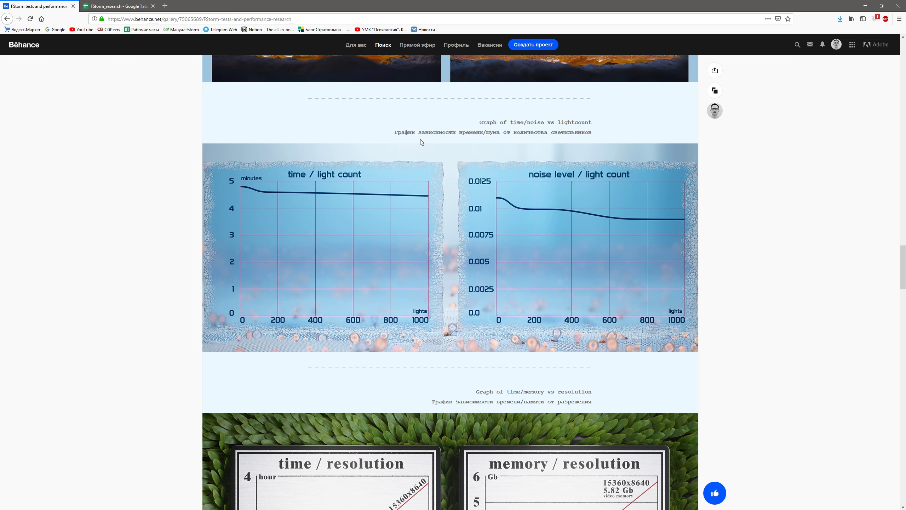
Step: Scroll past the time and memory vs resolution graphs to the memory vs texture count graph
{"action": "scroll", "coordinate": [421, 139], "scroll_direction": "down", "scroll_amount": 6}
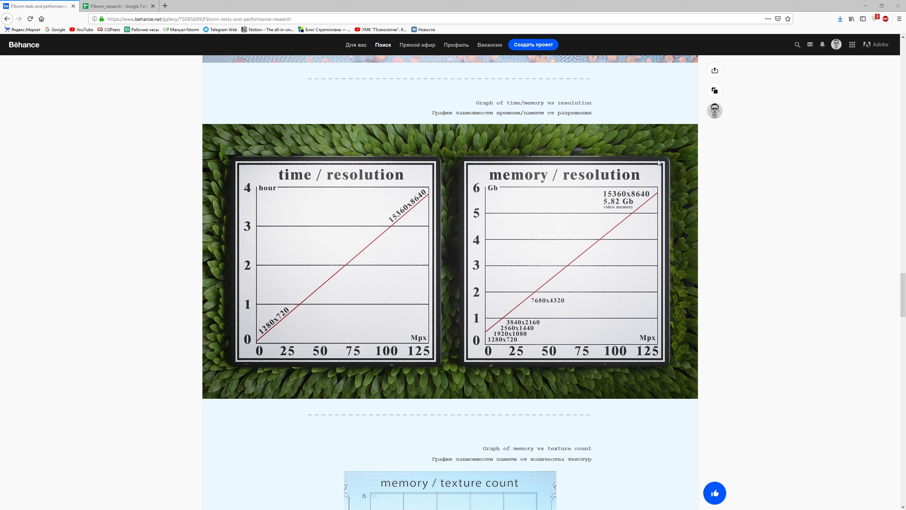
{"action": "mouse_move", "coordinate": [451, 461]}
{"action": "mouse_move", "coordinate": [451, 262]}
{"action": "left_click", "coordinate": [741, 197]}
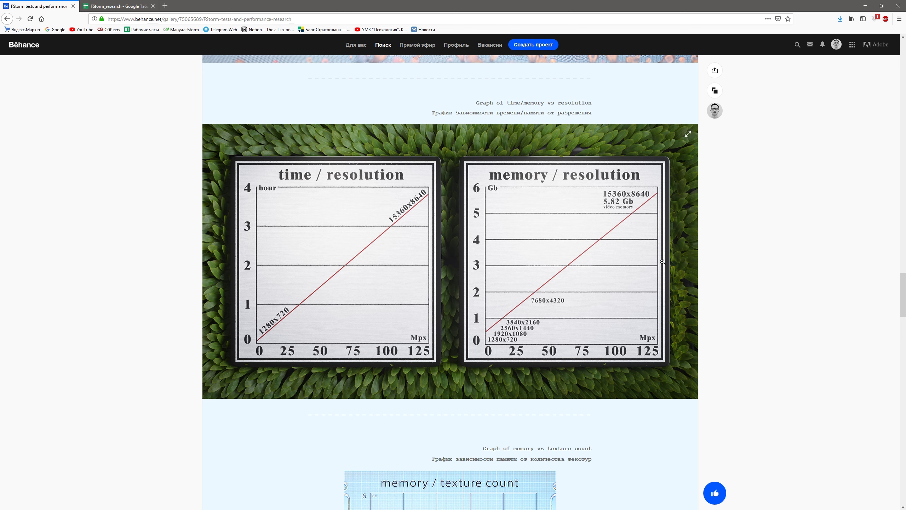
{"action": "scroll", "coordinate": [615, 233], "scroll_direction": "down", "scroll_amount": 8}
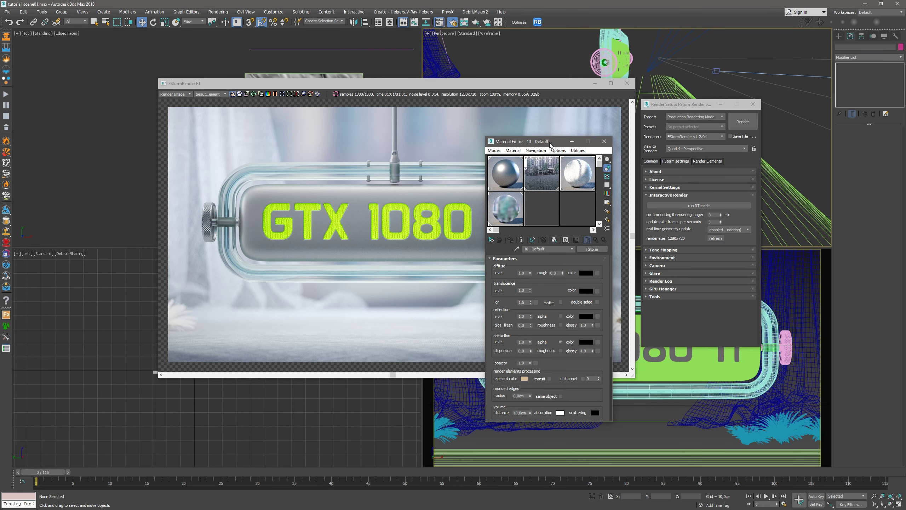
Step: Convert the material to Multi/Sub-Object, keeping the FStorm material as sub-material 1, and start filling slot 2
{"action": "left_click", "coordinate": [592, 249]}
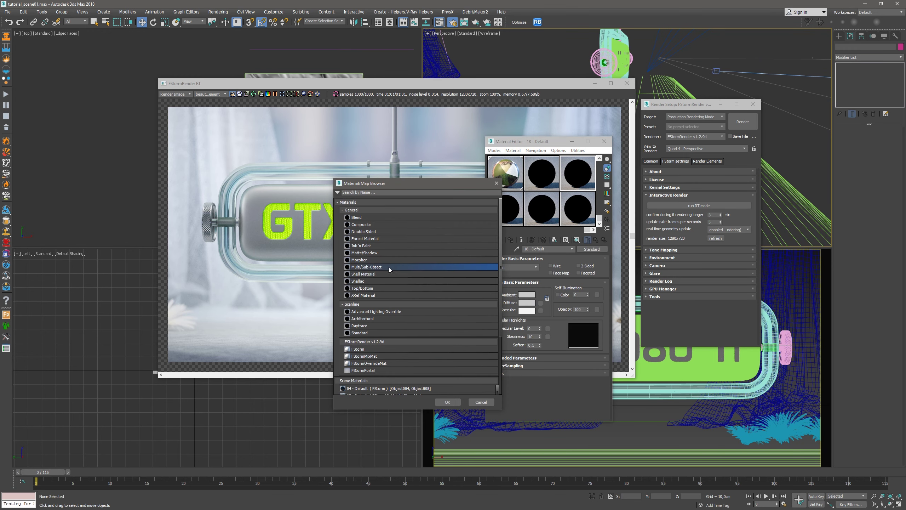
{"action": "double_click", "coordinate": [408, 275]}
{"action": "left_click", "coordinate": [559, 295]}
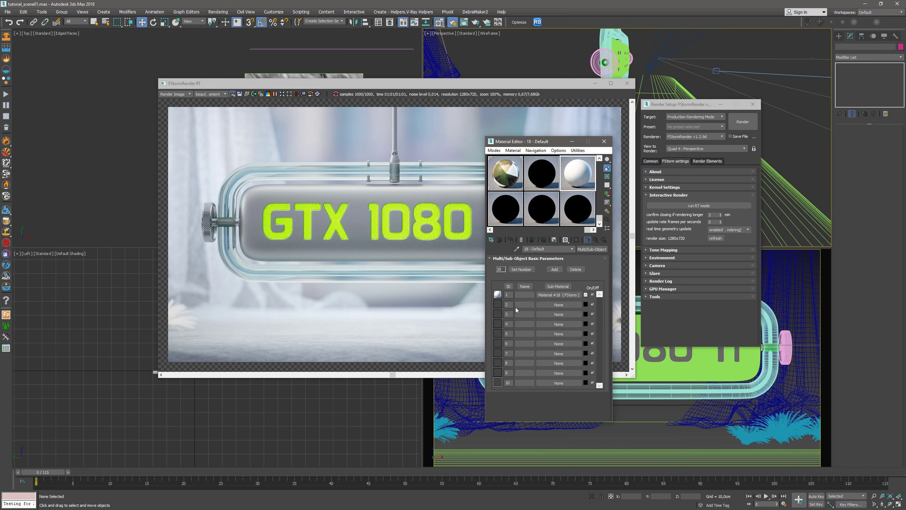
{"action": "left_click", "coordinate": [549, 305]}
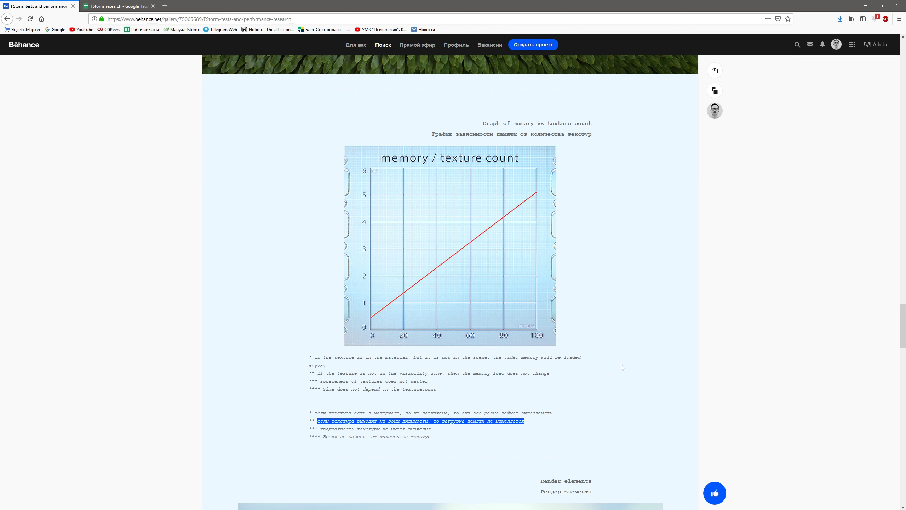
Step: Highlight the notes on texture squareness and texture count, then scroll to the render elements chart
{"action": "left_click_drag", "start_coordinate": [430, 429], "coordinate": [320, 429]}
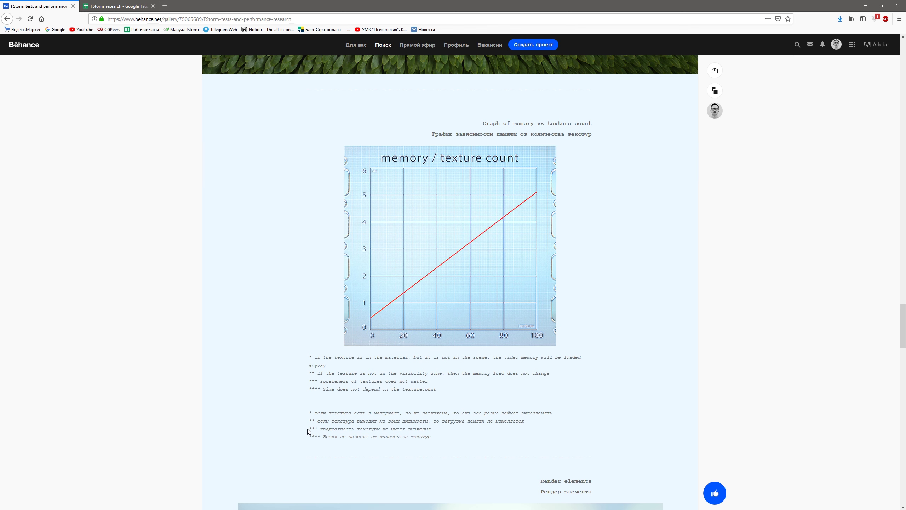
{"action": "left_click_drag", "start_coordinate": [308, 430], "coordinate": [432, 429]}
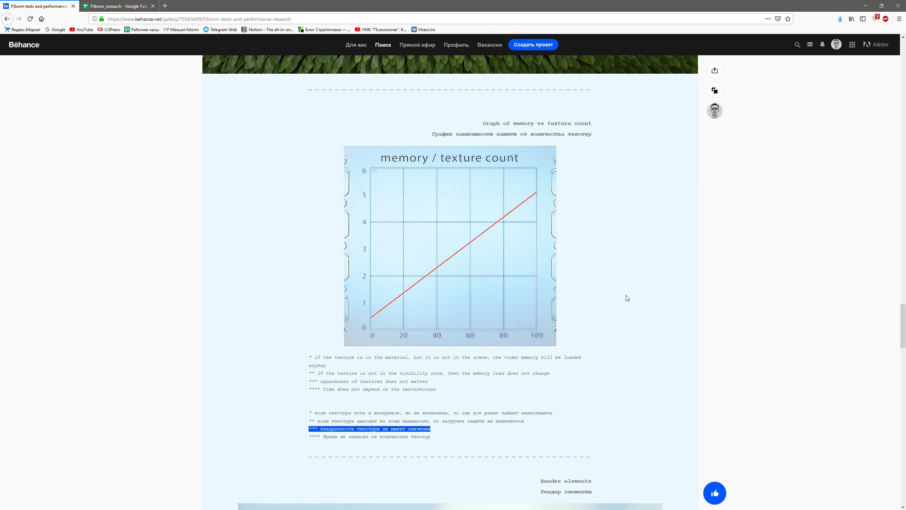
{"action": "triple_click", "coordinate": [443, 436]}
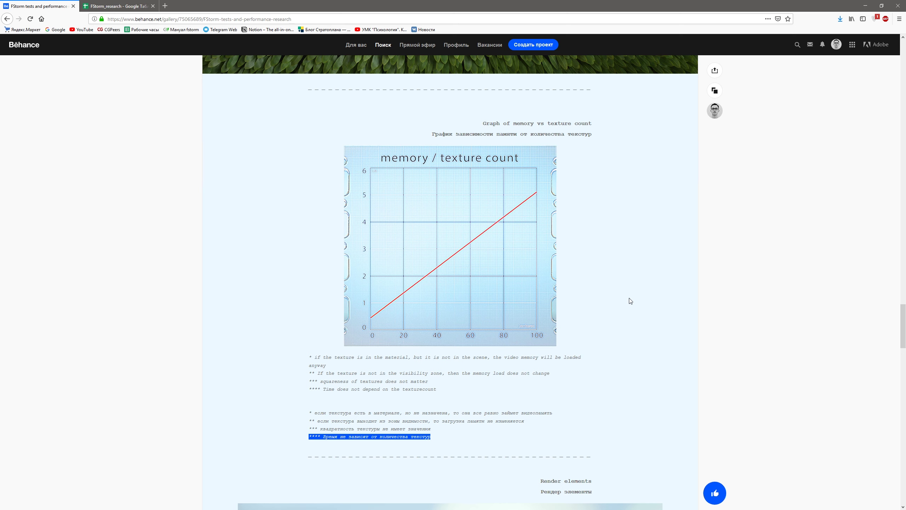
{"action": "scroll", "coordinate": [743, 263], "scroll_direction": "down", "scroll_amount": 10}
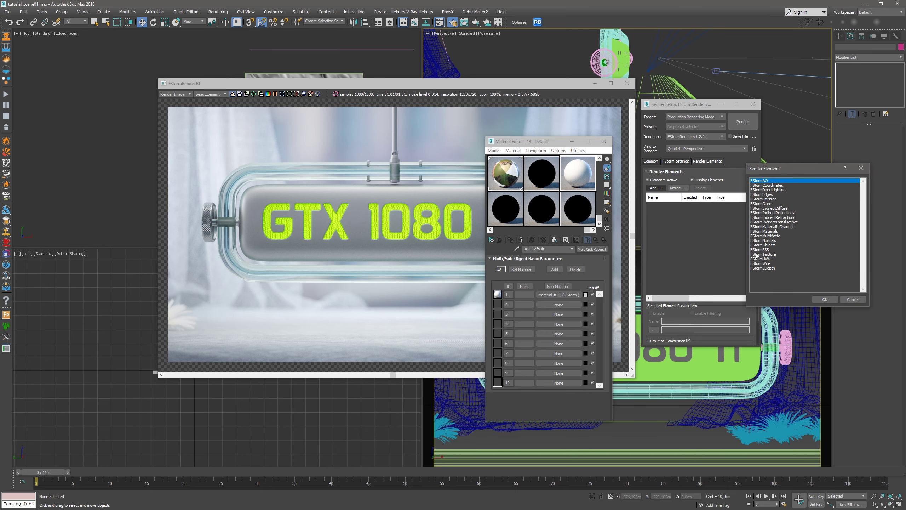
Step: Select all FStorm render elements, FStormAO through FStormZDepth, and add them
{"action": "left_click", "coordinate": [759, 268], "text": "shift"}
{"action": "left_click", "coordinate": [825, 299]}
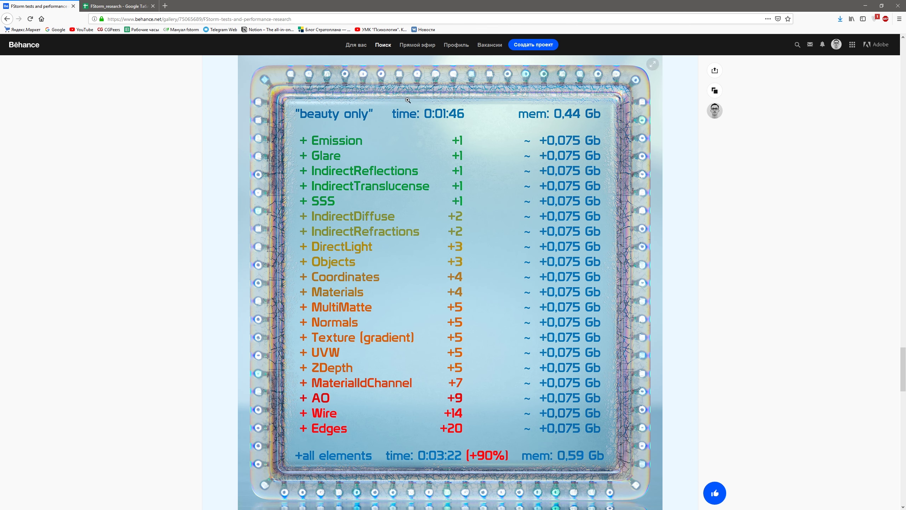
Step: Switch from the Behance time/source polygons graph to the FStorm_research sheet with the TEST02 poly/time chart
{"action": "mouse_move", "coordinate": [473, 388]}
{"action": "scroll", "coordinate": [751, 243], "scroll_direction": "down", "scroll_amount": 10}
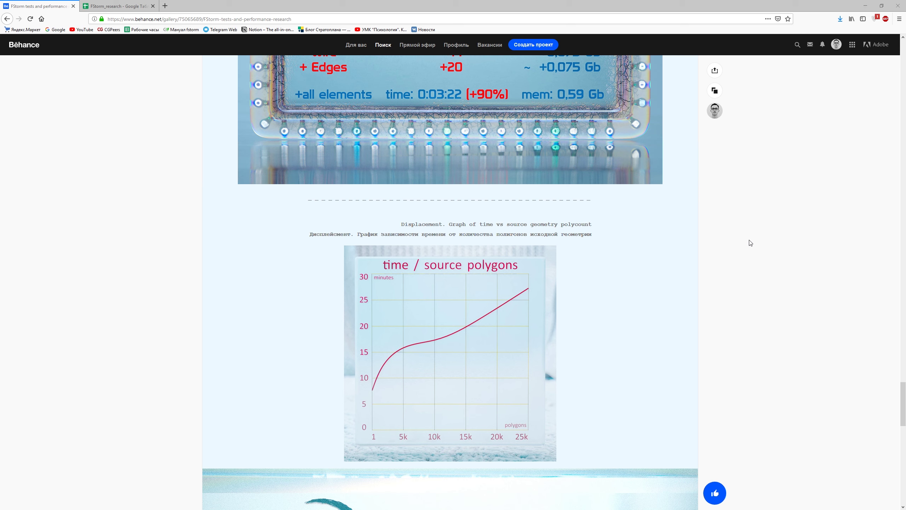
{"action": "left_click", "coordinate": [710, 243]}
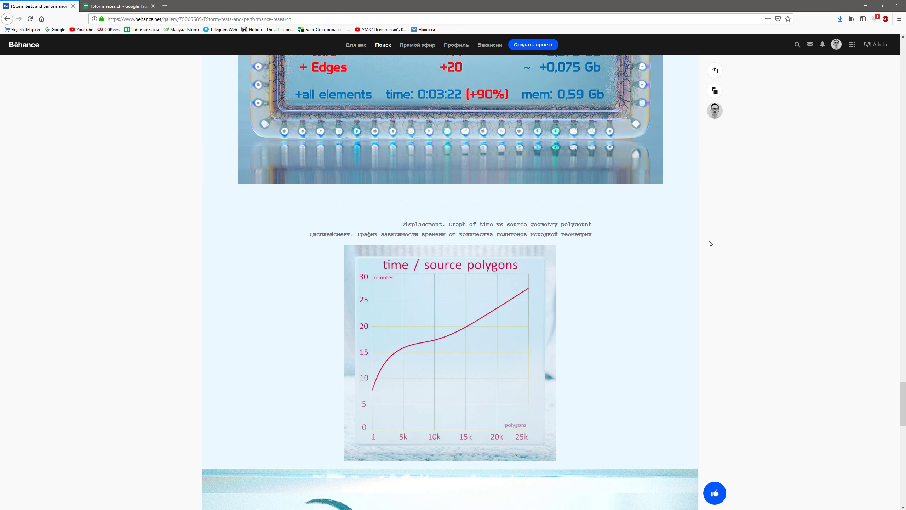
{"action": "key", "text": "ctrl+Tab"}
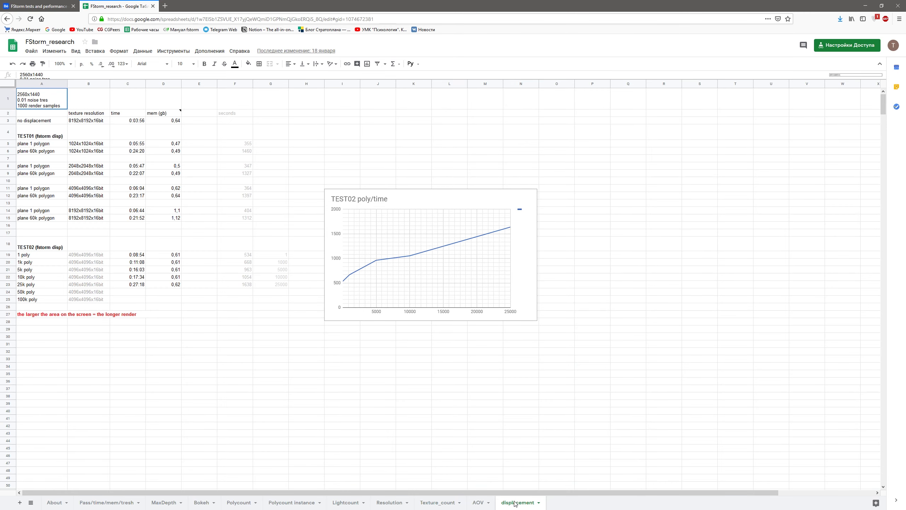
Step: Inspect row 5's 0,47 memory, 1024x1024x16bit texture and 0:05:55 time against C14's 0:06:44
{"action": "left_click", "coordinate": [167, 144]}
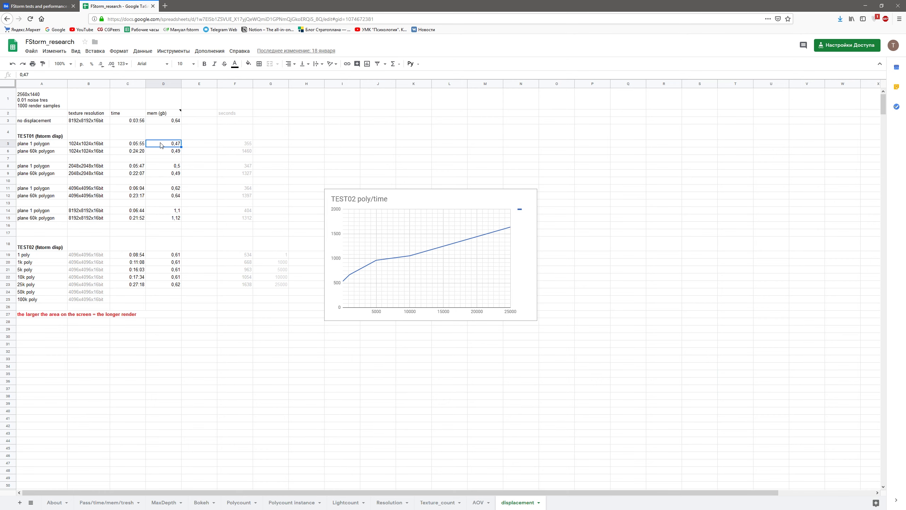
{"action": "key", "text": "Left"}
{"action": "key", "text": "Down"}
{"action": "key", "text": "Down"}
{"action": "key", "text": "Down"}
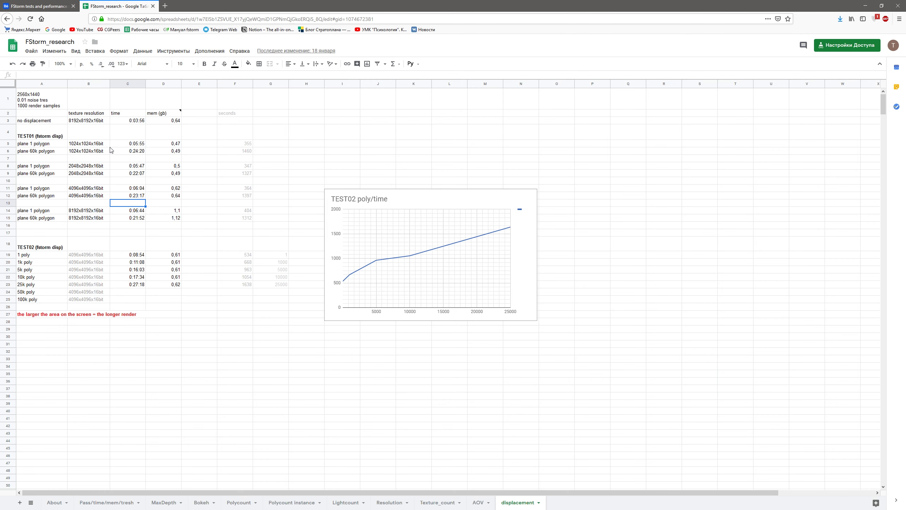
{"action": "left_click", "coordinate": [86, 144]}
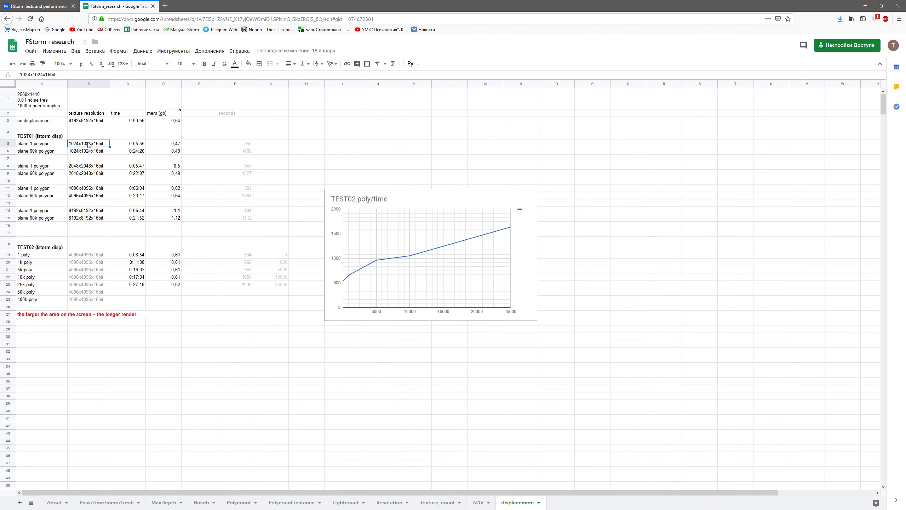
{"action": "left_click", "coordinate": [126, 145]}
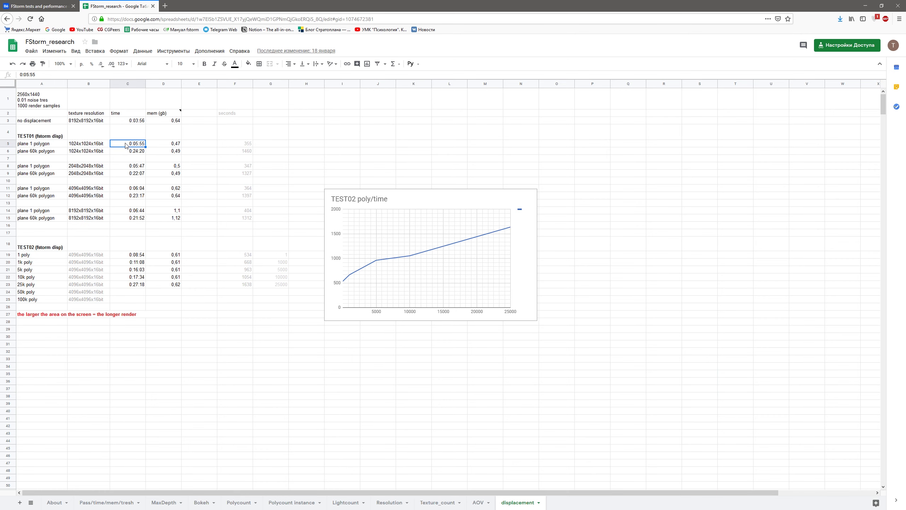
{"action": "left_click", "coordinate": [92, 144]}
{"action": "left_click", "coordinate": [97, 212]}
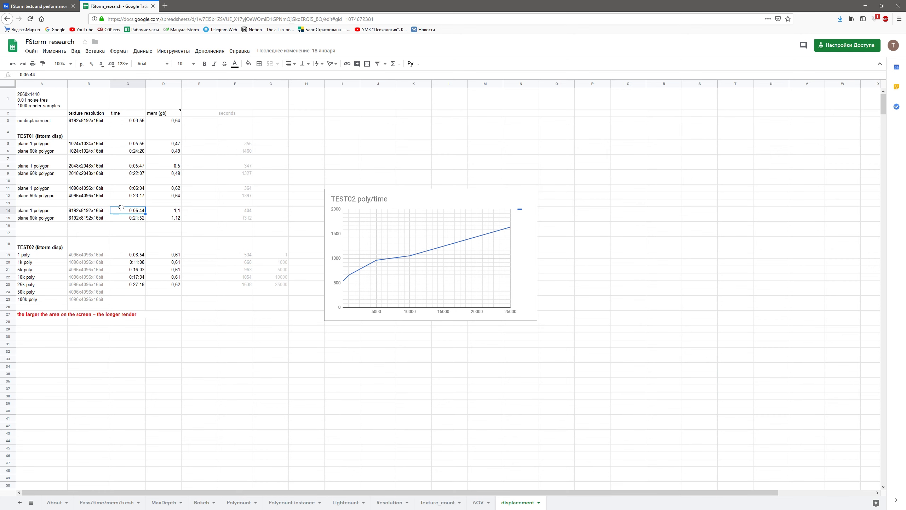
Step: Compare the 1024x1024 and 8192x8192 resolutions, their render times and plane 60k's 0:24:20
{"action": "left_click", "coordinate": [90, 145]}
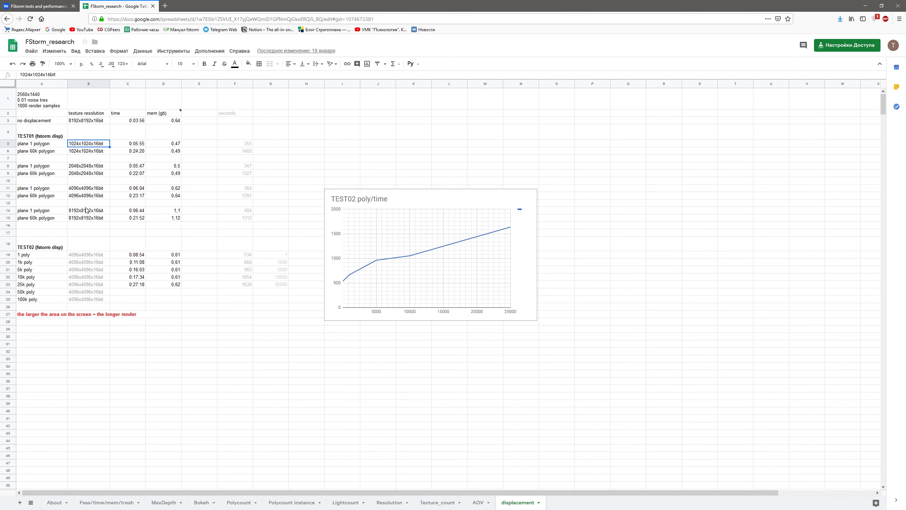
{"action": "left_click", "coordinate": [96, 212]}
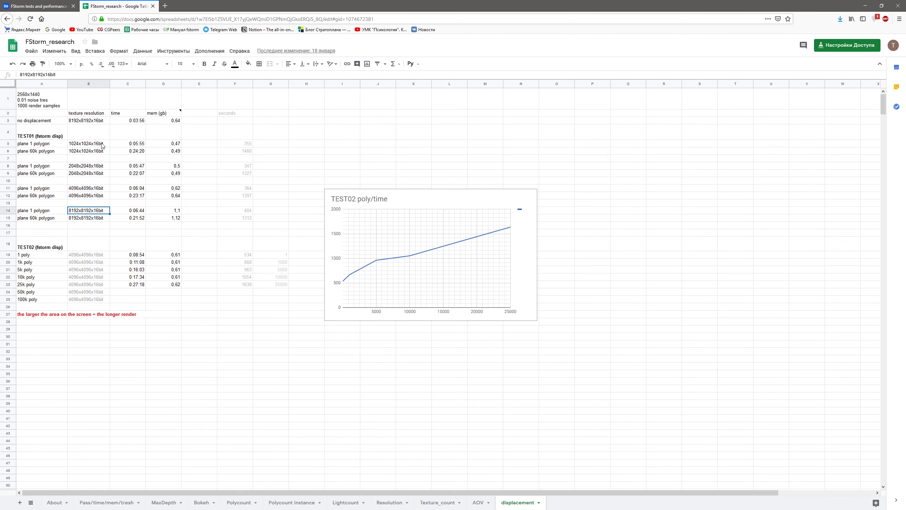
{"action": "left_click", "coordinate": [102, 144]}
{"action": "left_click", "coordinate": [96, 214]}
{"action": "left_click", "coordinate": [128, 143]}
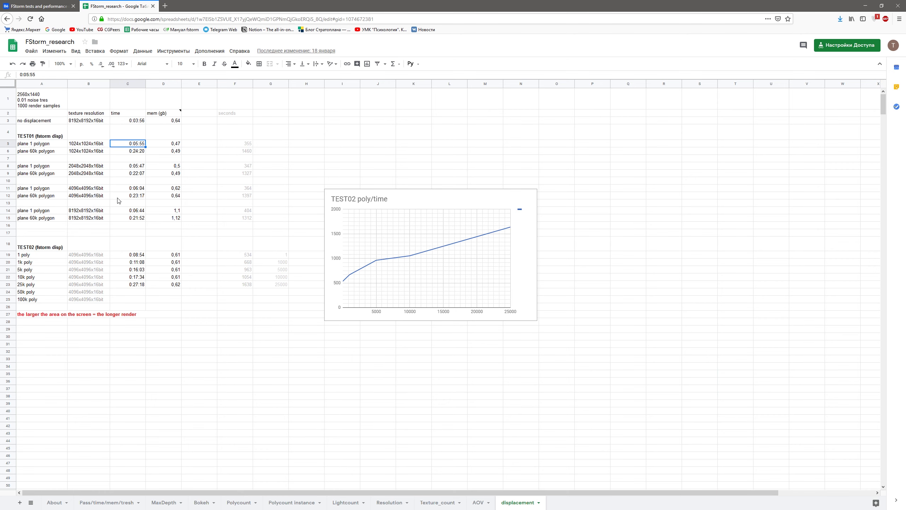
{"action": "left_click", "coordinate": [120, 212]}
{"action": "left_click", "coordinate": [97, 211]}
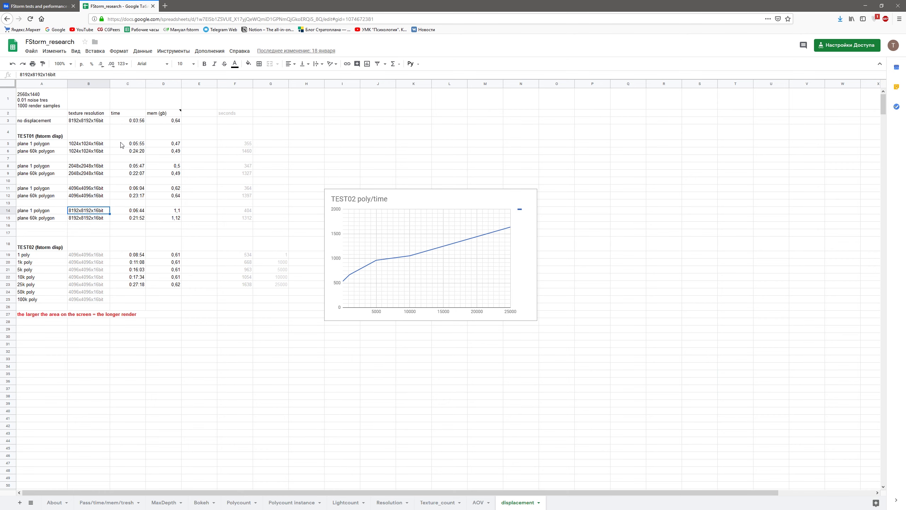
{"action": "left_click", "coordinate": [127, 143]}
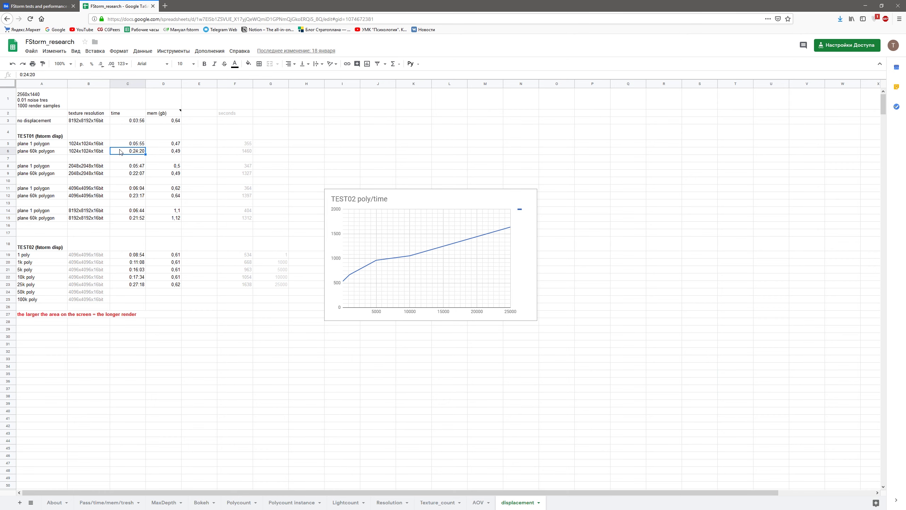
{"action": "left_click", "coordinate": [61, 153]}
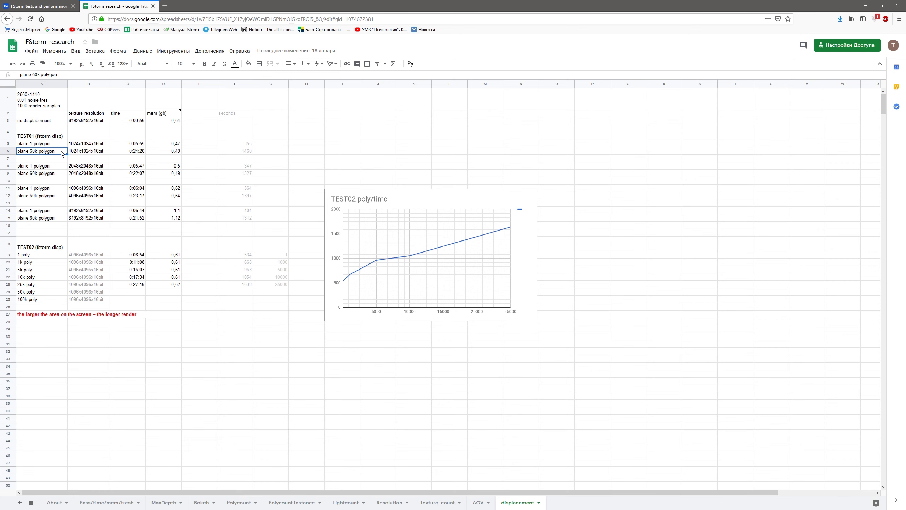
Step: Compare the 0,47 and 1.12 memory values, then return to the Behance graph
{"action": "left_click", "coordinate": [196, 143]}
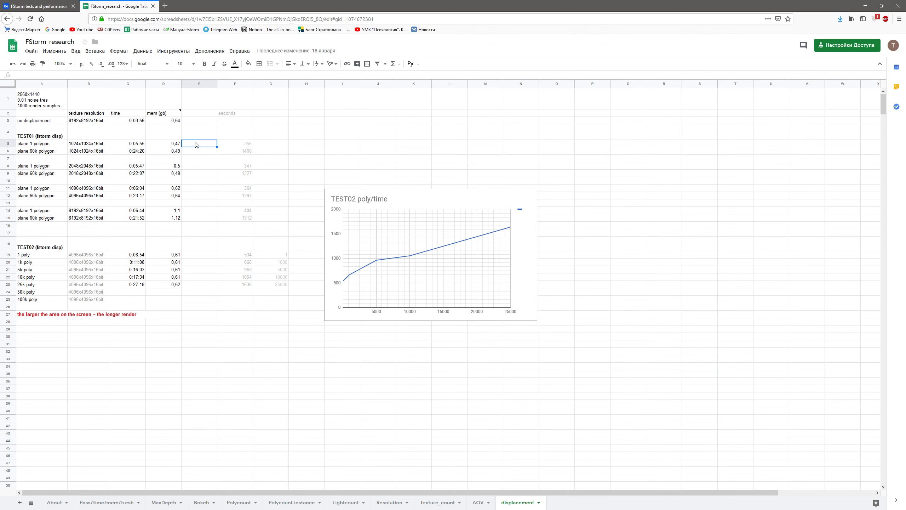
{"action": "left_click", "coordinate": [197, 217]}
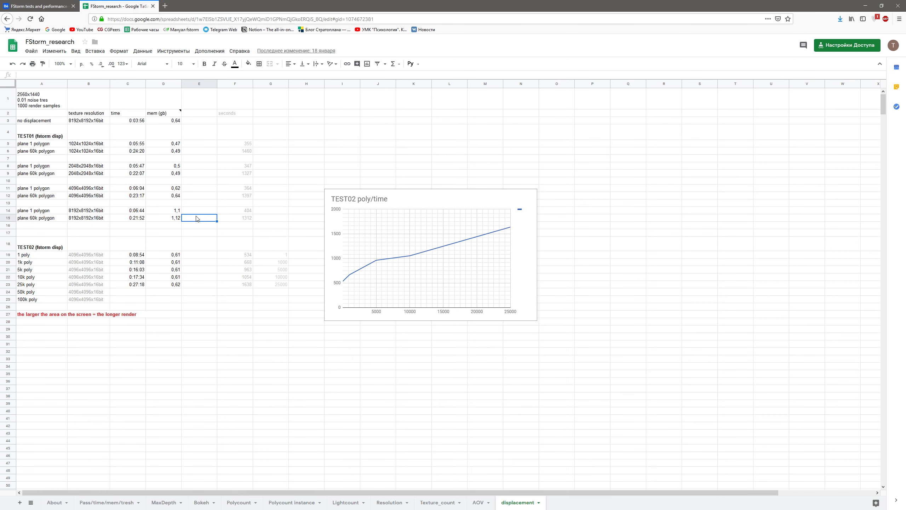
{"action": "left_click", "coordinate": [195, 146]}
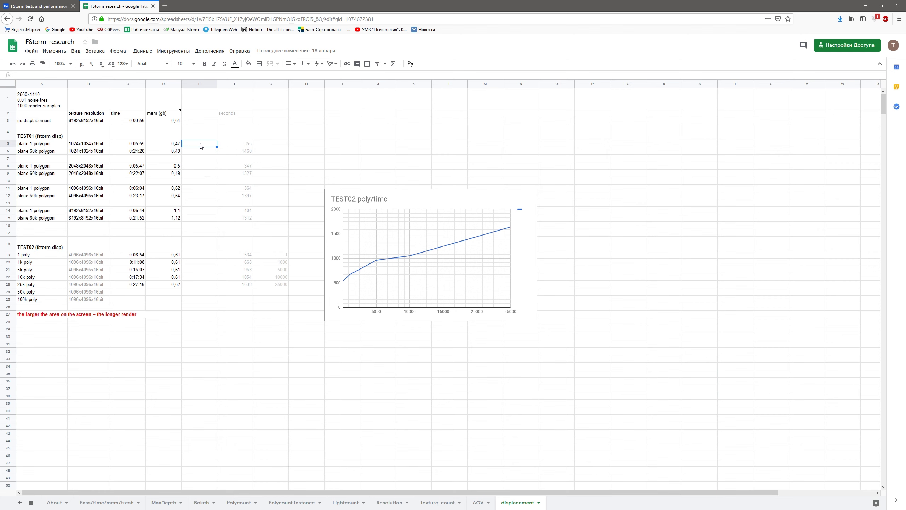
{"action": "left_click", "coordinate": [195, 220]}
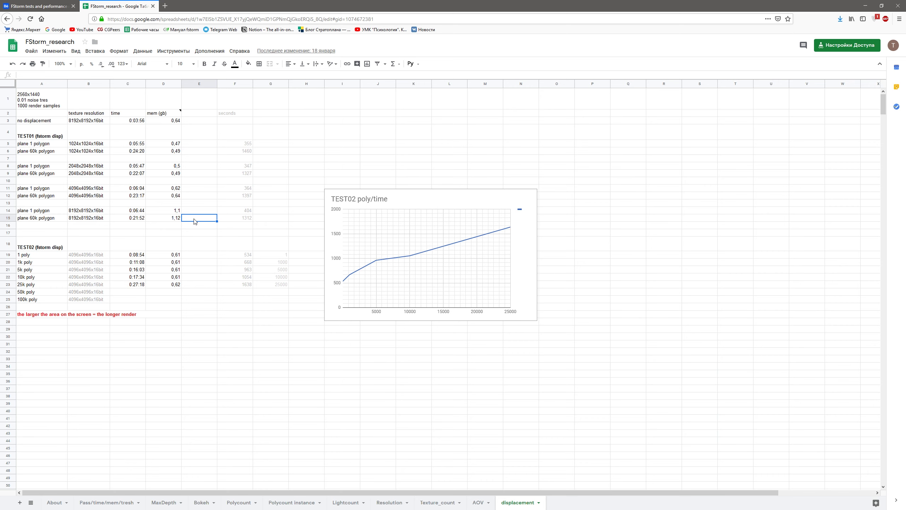
{"action": "key", "text": "ctrl+Tab"}
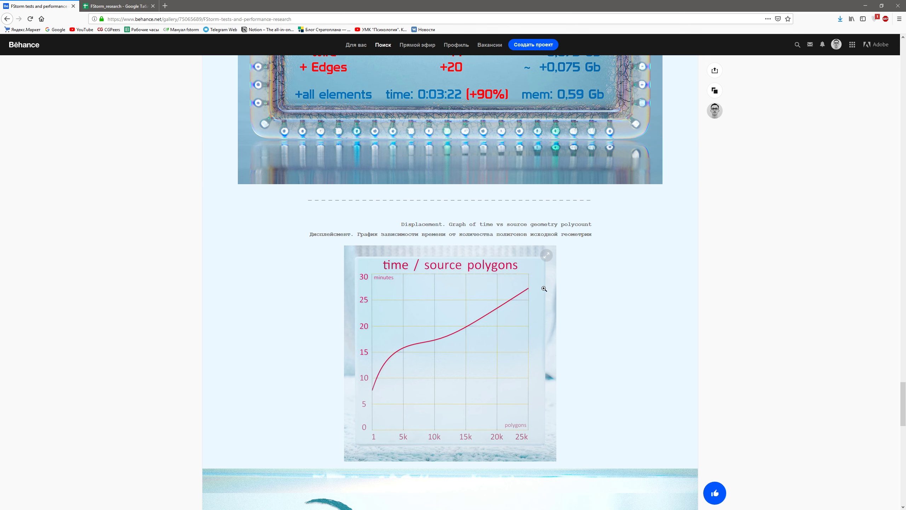
Step: Highlight caption text, nudge the FStormRender RT preview, then bring up the Pass/time/mem/tresh sheet
{"action": "left_click_drag", "start_coordinate": [326, 235], "coordinate": [394, 235]}
{"action": "left_click", "coordinate": [397, 235]}
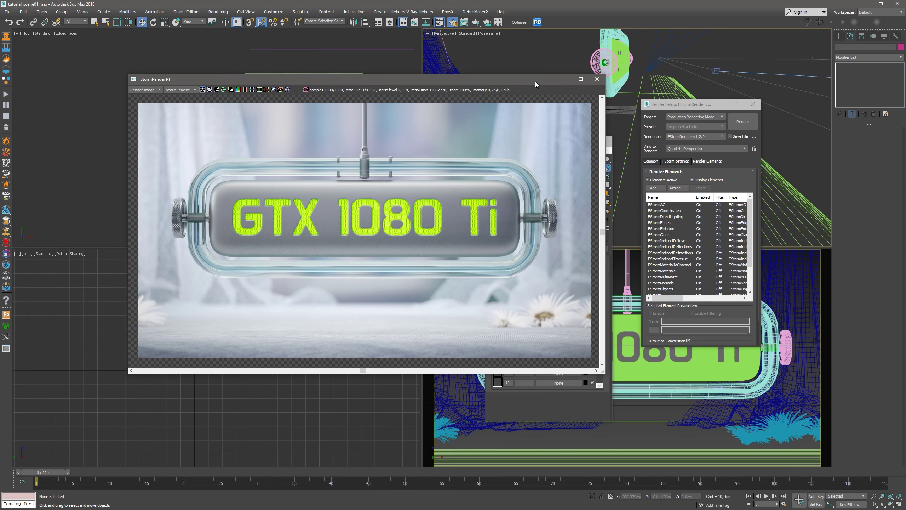
{"action": "left_click_drag", "start_coordinate": [535, 84], "coordinate": [532, 82]}
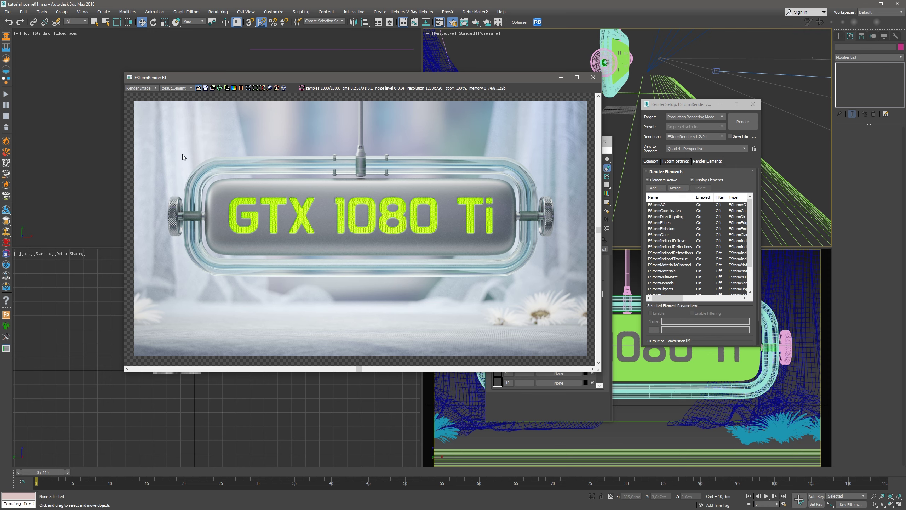
{"action": "left_click_drag", "start_coordinate": [511, 78], "coordinate": [524, 80]}
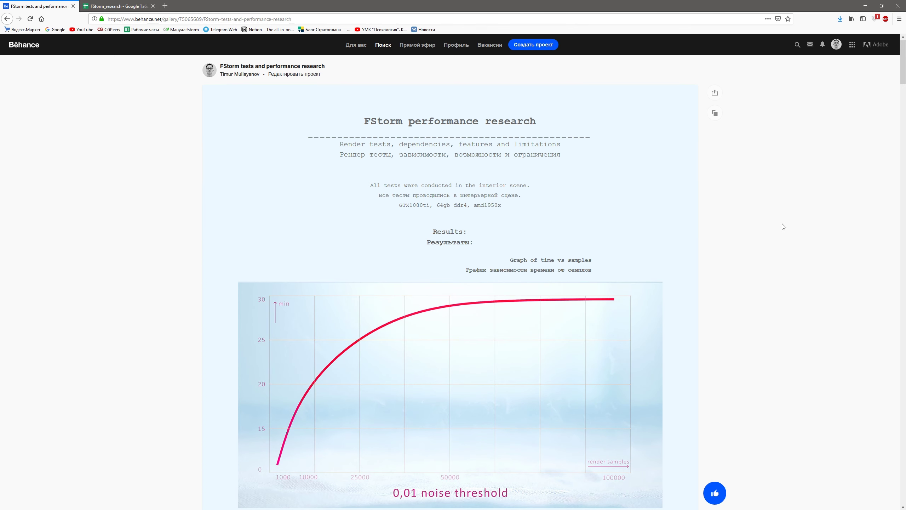
{"action": "scroll", "coordinate": [781, 227], "scroll_direction": "down", "scroll_amount": 10}
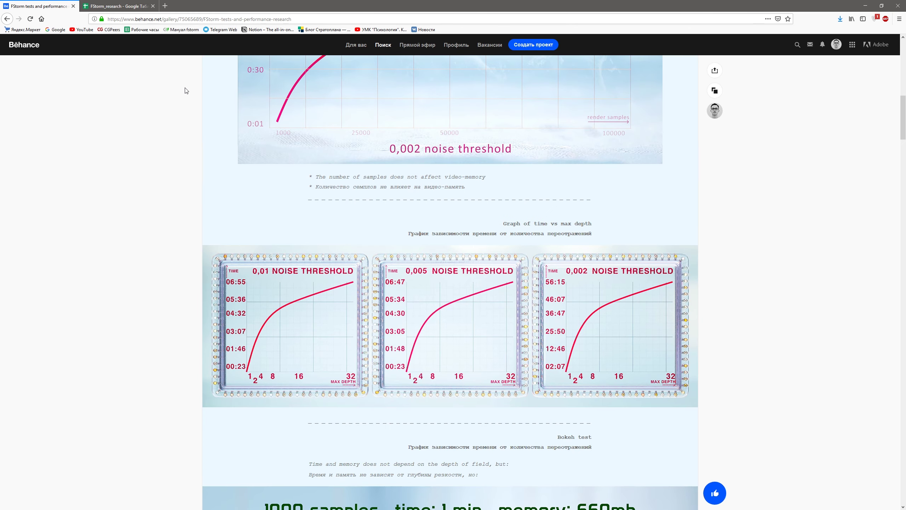
{"action": "left_click", "coordinate": [118, 6]}
Step: Select cells H2 and G2 beside the threshold data, then go to the Polycount sheet
{"action": "left_click", "coordinate": [288, 107]}
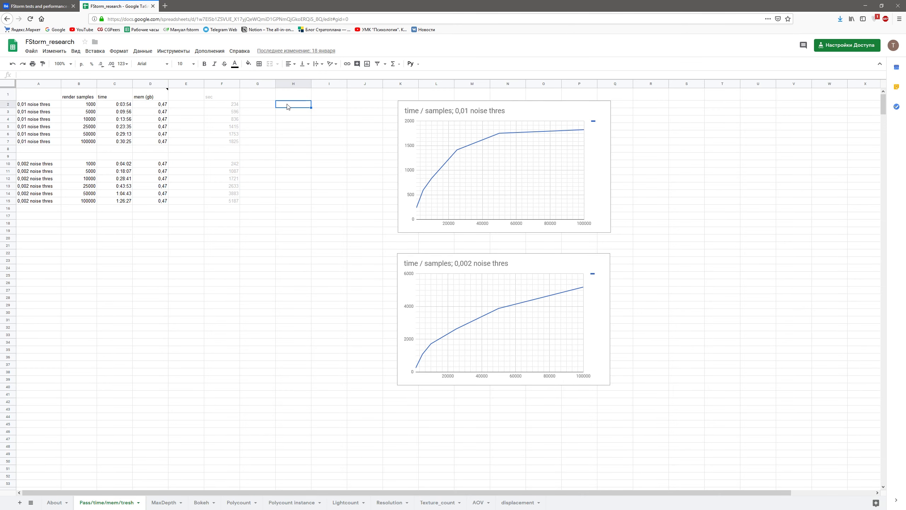
{"action": "left_click", "coordinate": [261, 104]}
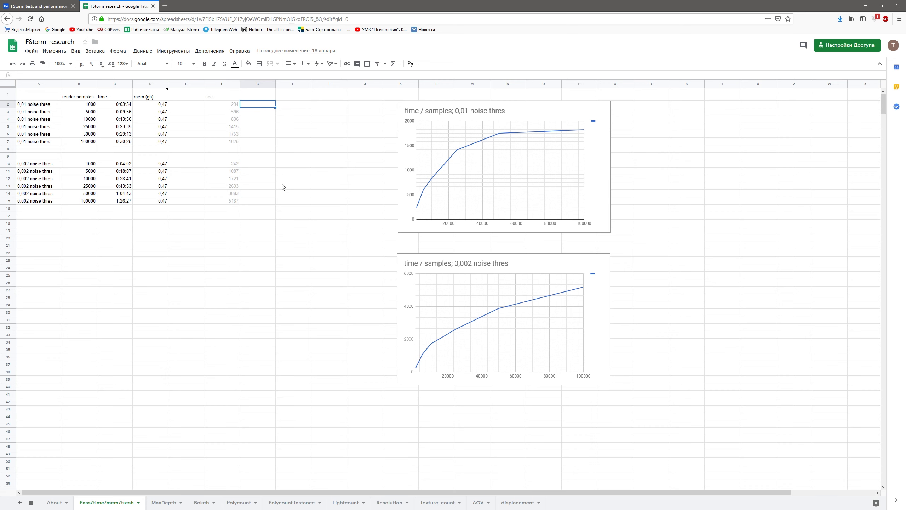
{"action": "left_click", "coordinate": [240, 504]}
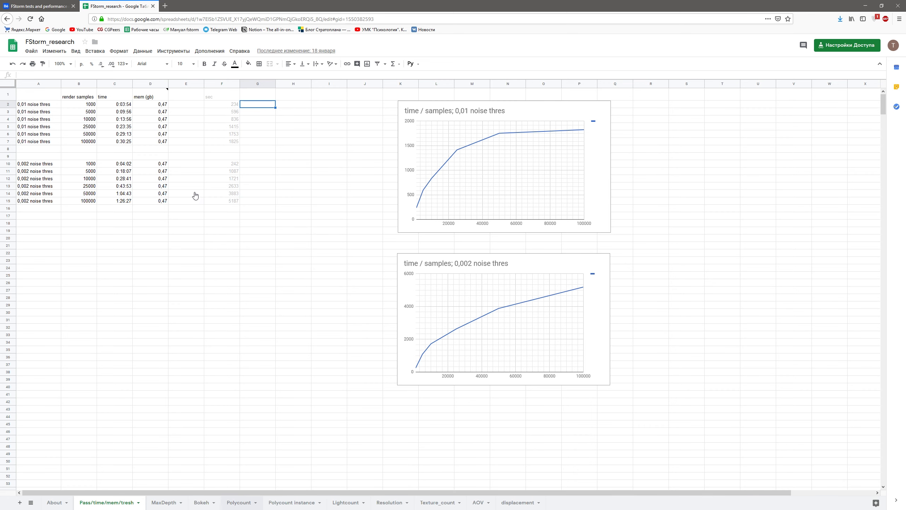